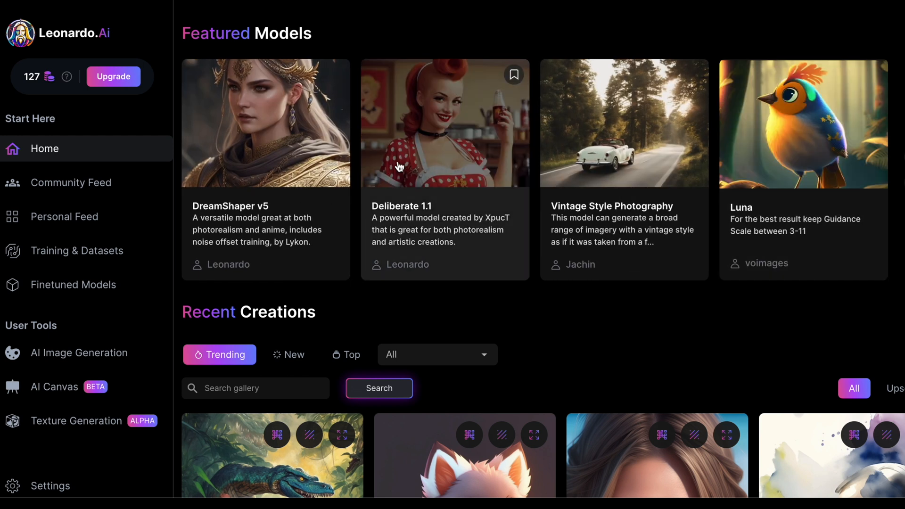
Step: Browse the featured models' details and the sample images created with them
left_click(423, 134)
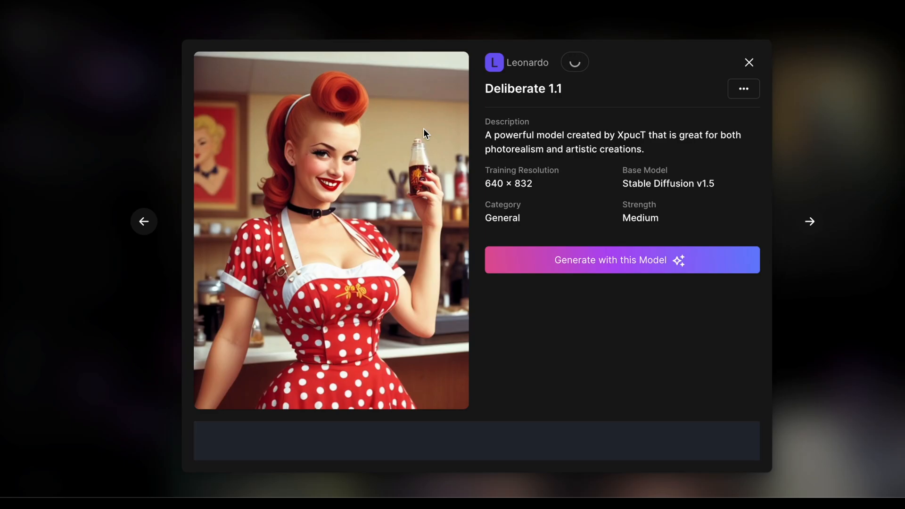
scroll(530, 182, "down", 8)
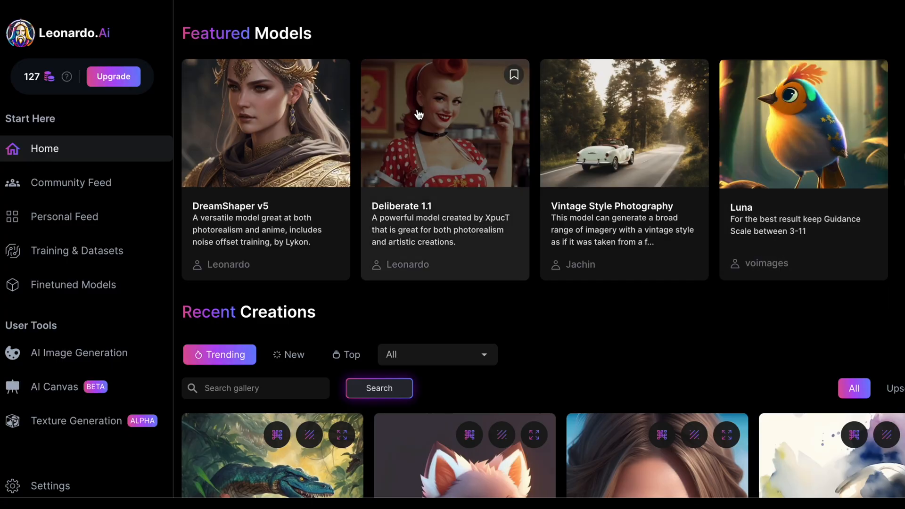
left_click(259, 153)
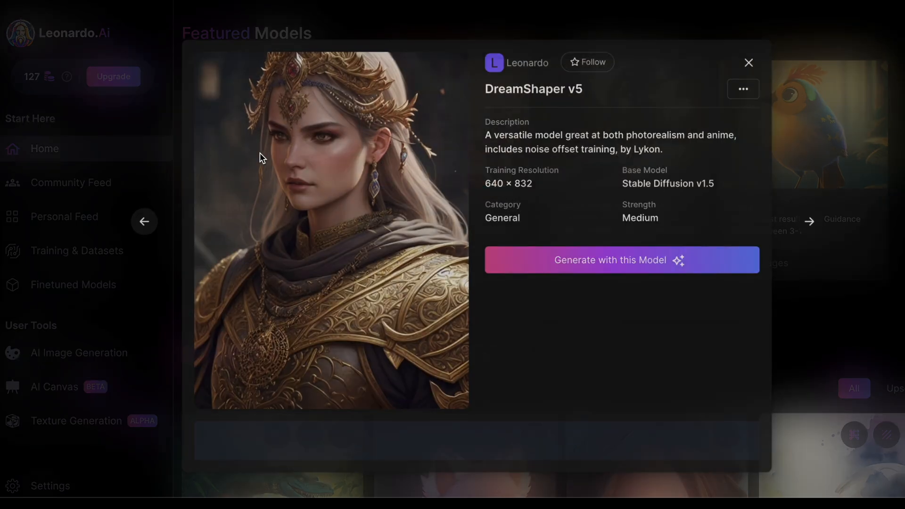
scroll(588, 283, "down", 8)
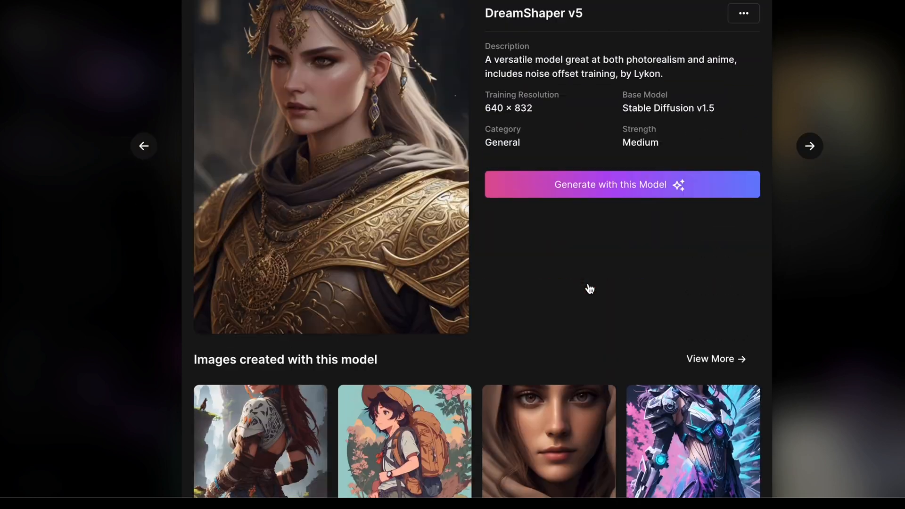
scroll(589, 288, "up", 2)
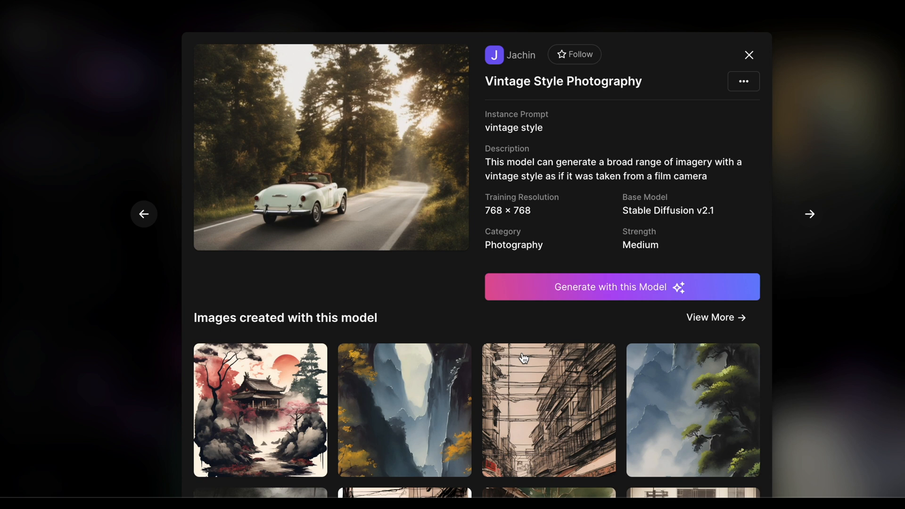
Step: Open a sample image made with Vintage Style Photography to inspect its prompt details, then close the model view
scroll(523, 358, "down", 5)
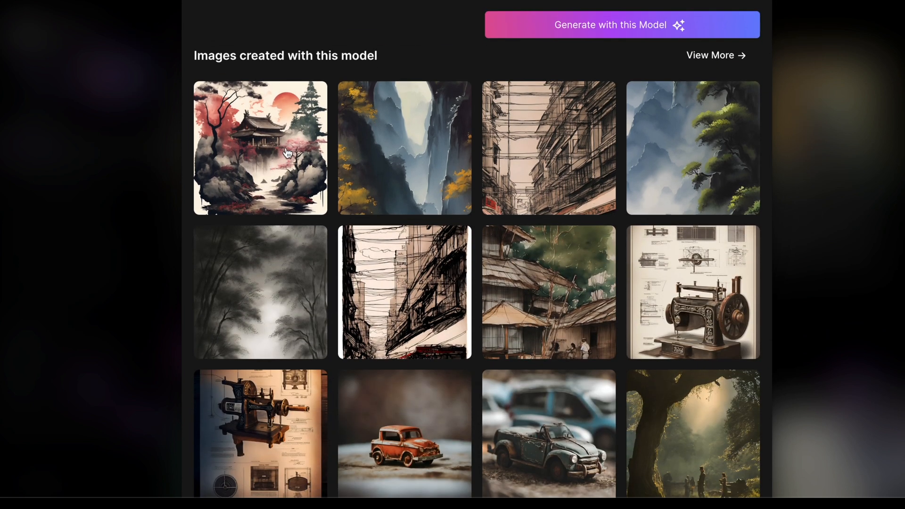
left_click(272, 164)
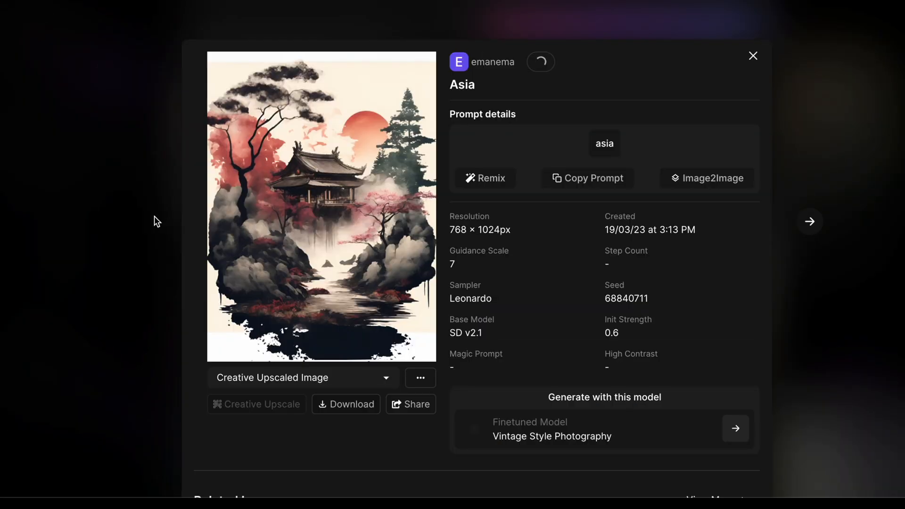
left_click(154, 216)
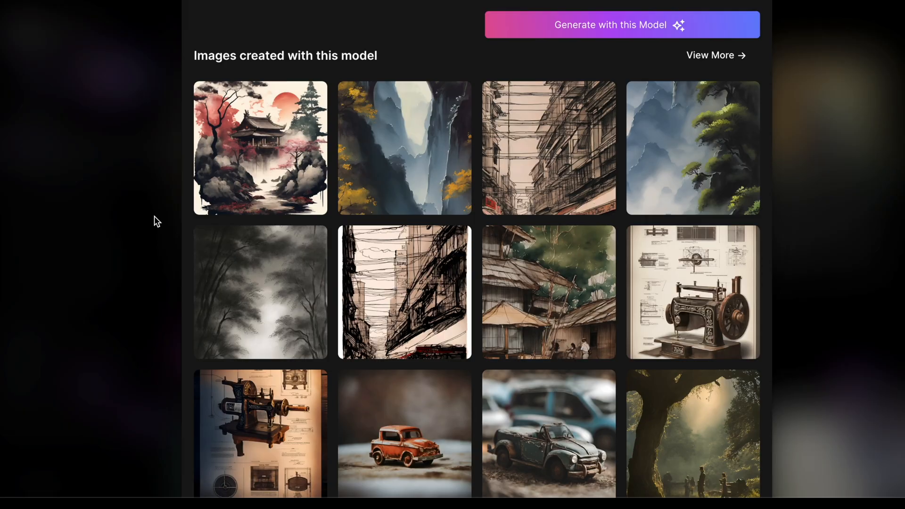
scroll(317, 285, "down", 1)
scroll(525, 294, "up", 5)
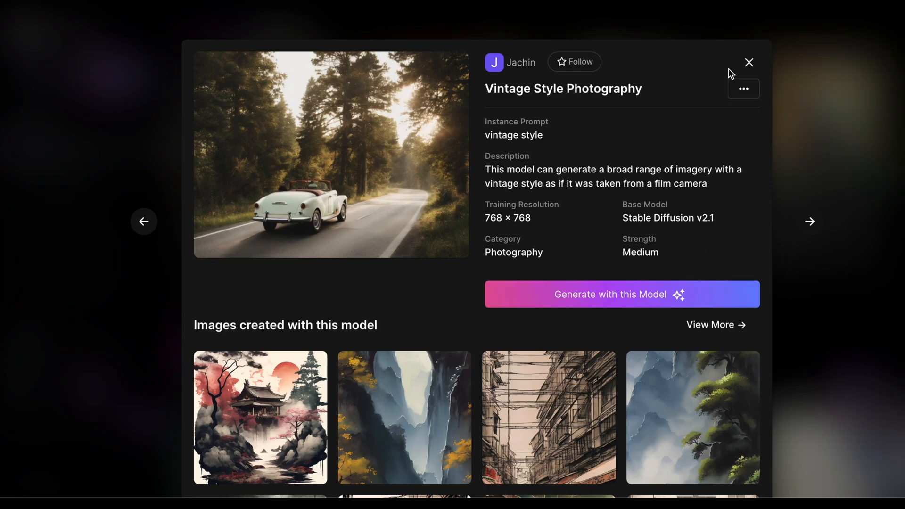
left_click(747, 66)
Step: Open the Leonardo Diffusion model and view the prompt details of its skull illustration
left_click(290, 125)
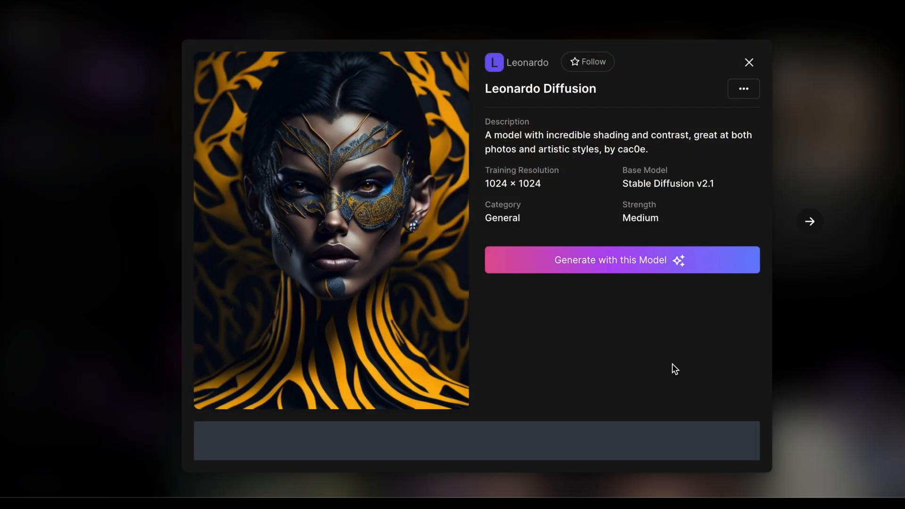
scroll(672, 261, "down", 9)
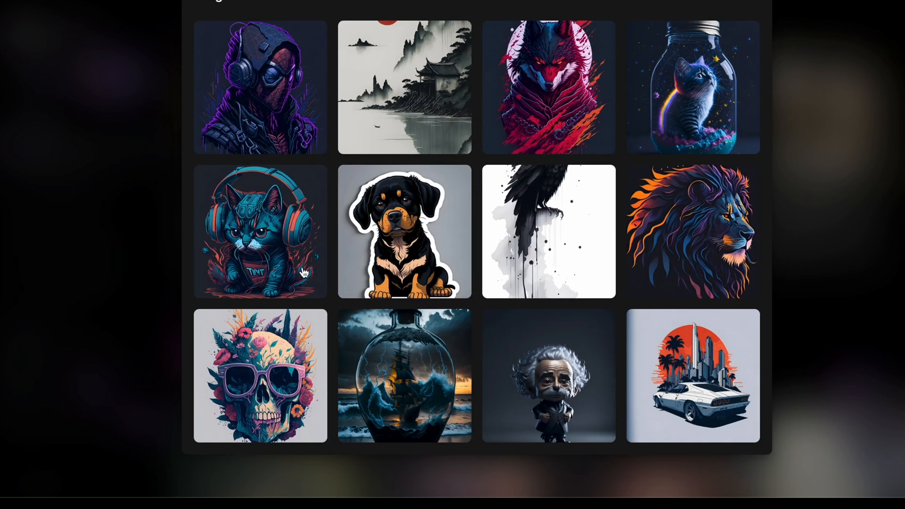
left_click(278, 352)
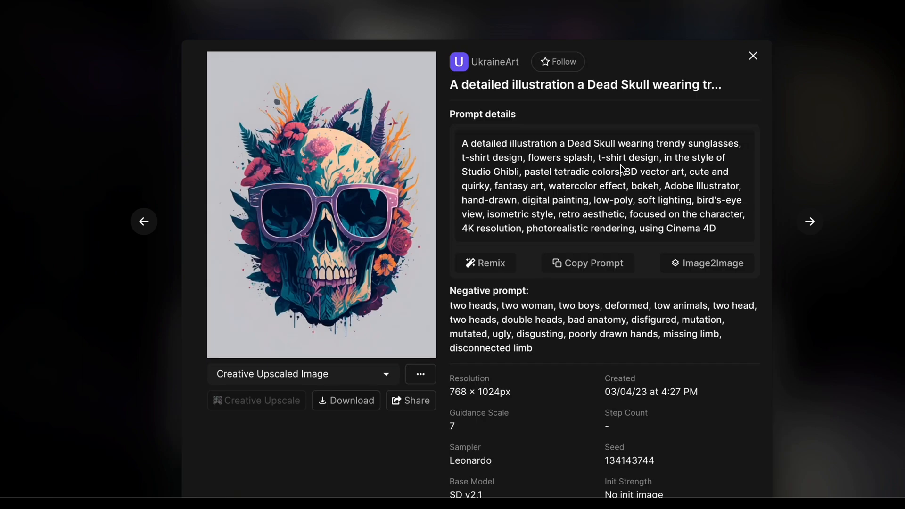
scroll(595, 215, "down", 1)
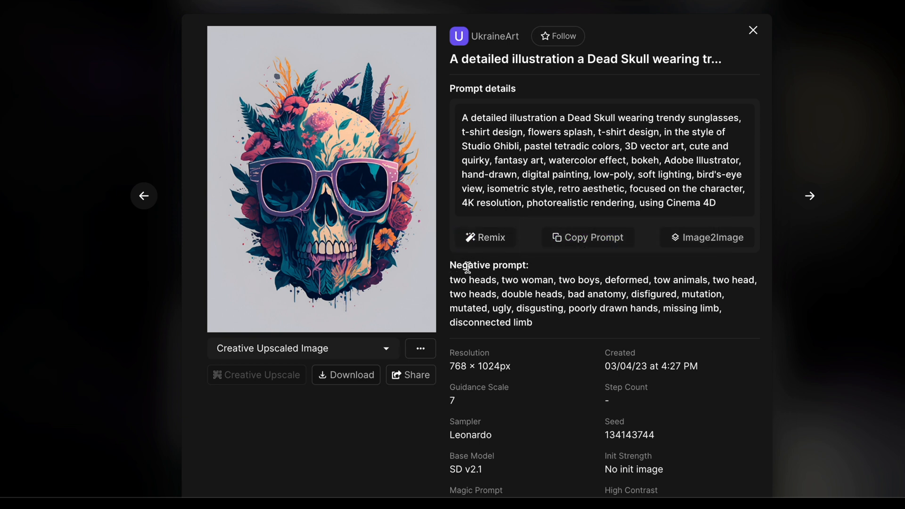
Step: Select the skull image's prompt and negative prompt text to study them
left_click_drag(452, 265, 559, 332)
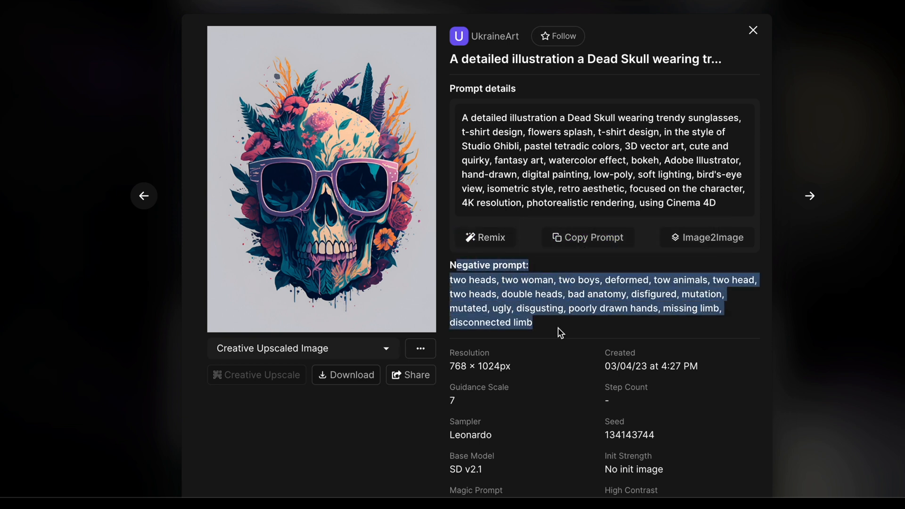
left_click_drag(726, 204, 464, 120)
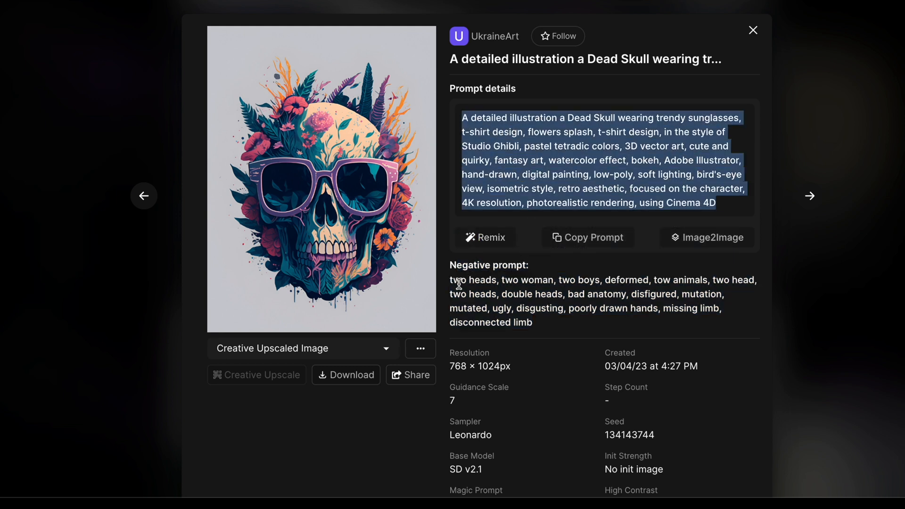
left_click_drag(452, 282, 502, 282)
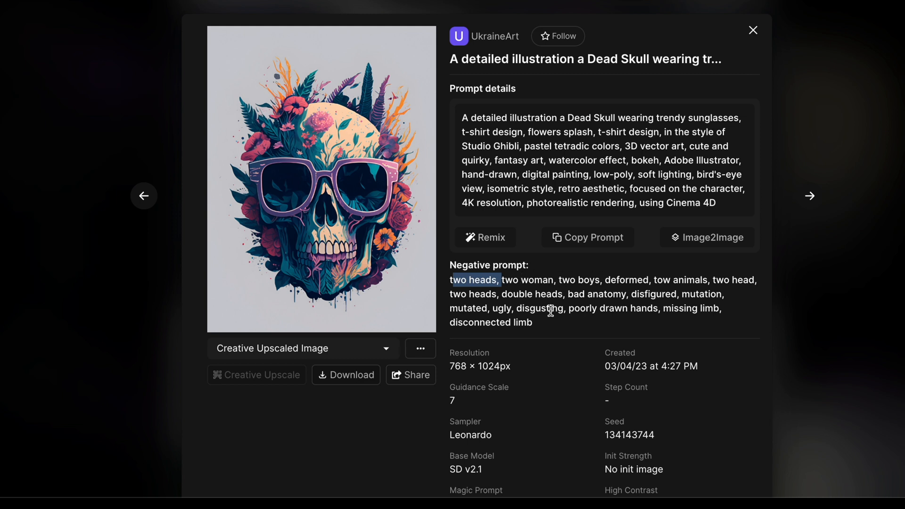
left_click_drag(533, 323, 451, 280)
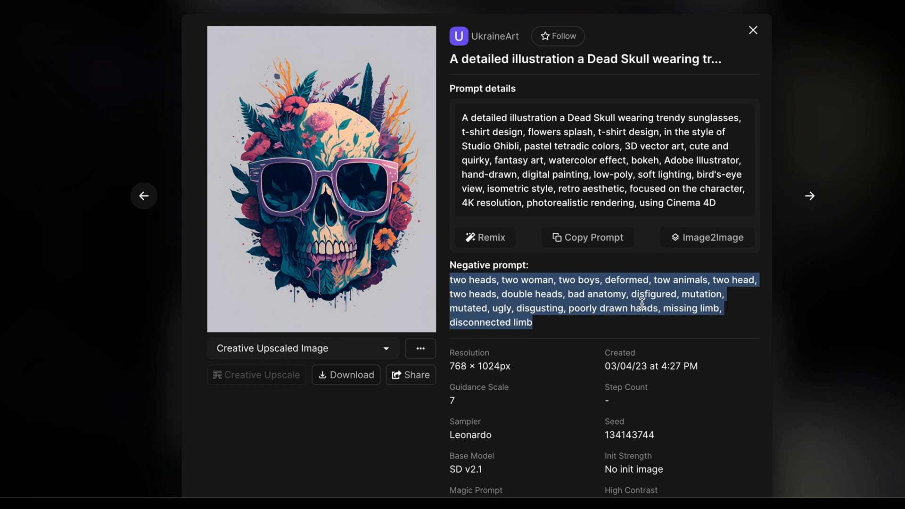
left_click(613, 243)
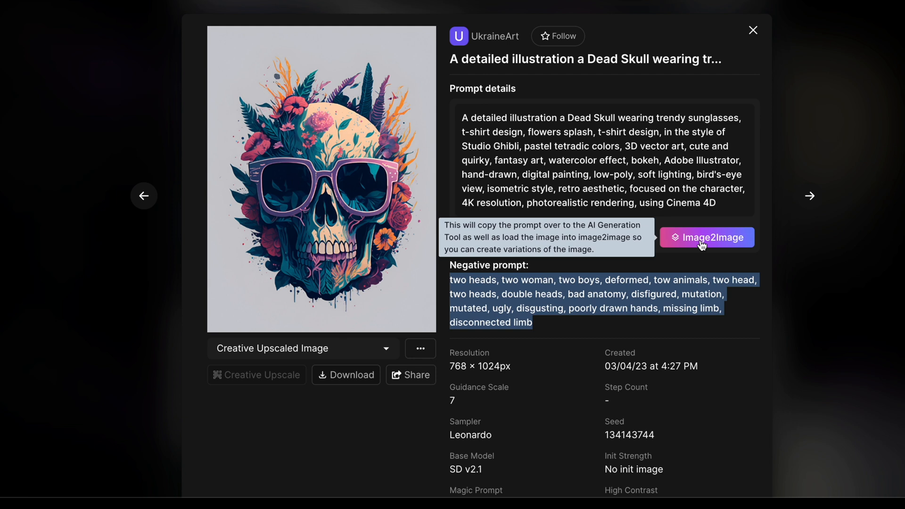
Step: Scroll through the image details and the community creations gallery
scroll(652, 394, "down", 5)
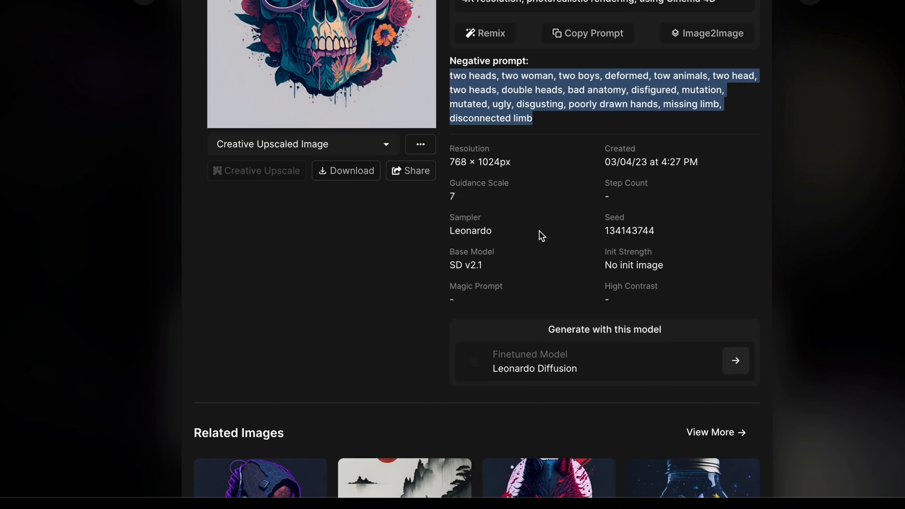
scroll(540, 235, "down", 9)
scroll(540, 235, "up", 13)
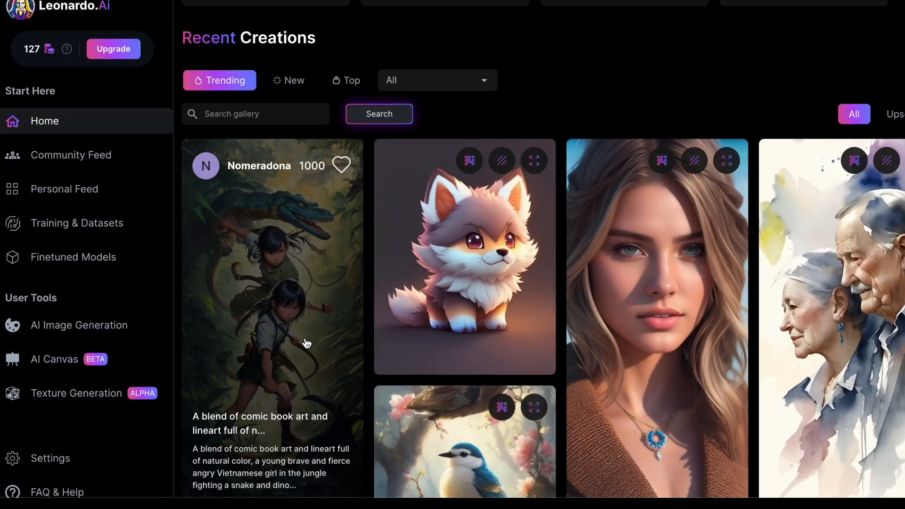
scroll(307, 344, "down", 10)
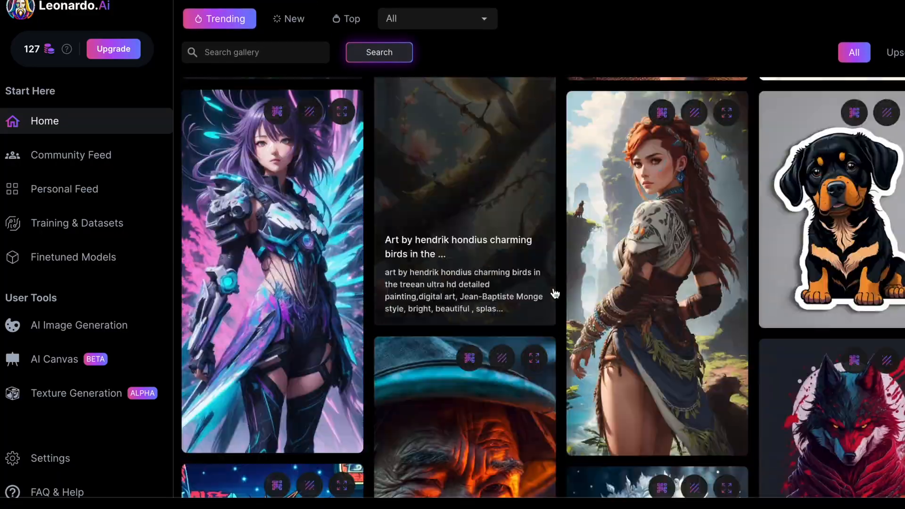
scroll(555, 294, "down", 10)
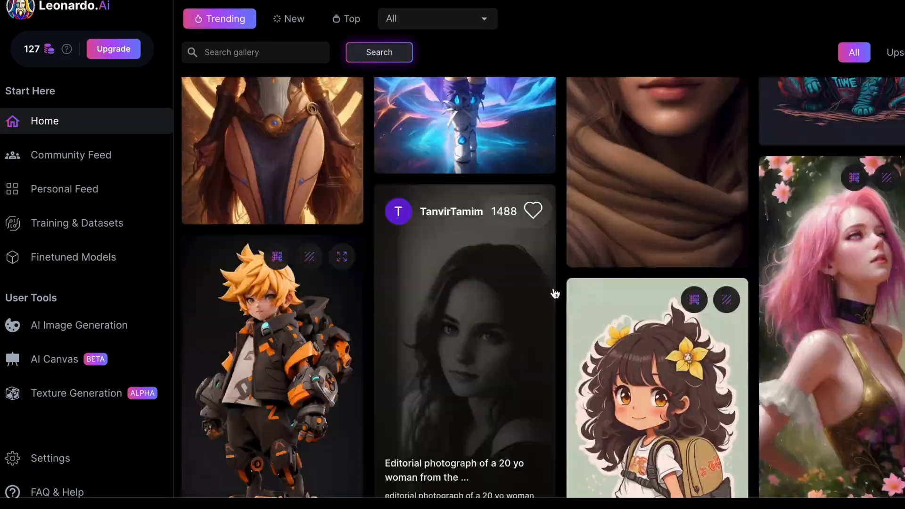
scroll(554, 294, "down", 10)
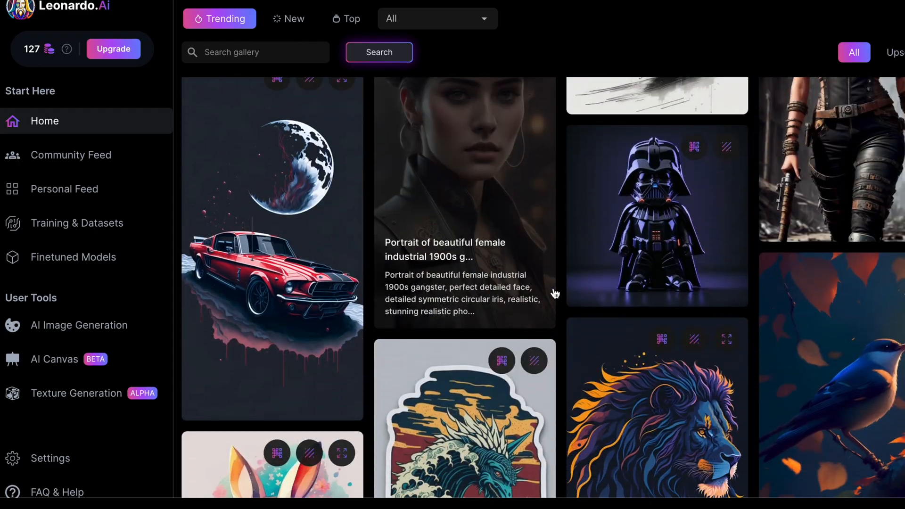
scroll(555, 294, "up", 20)
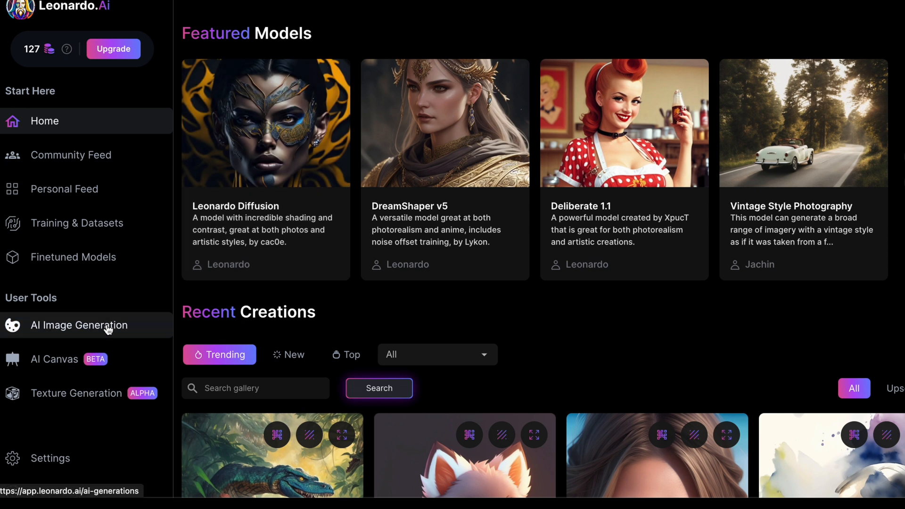
Step: Open AI Image Generation and set the number of images to 4 and dimensions to 1024 × 1024
left_click(108, 329)
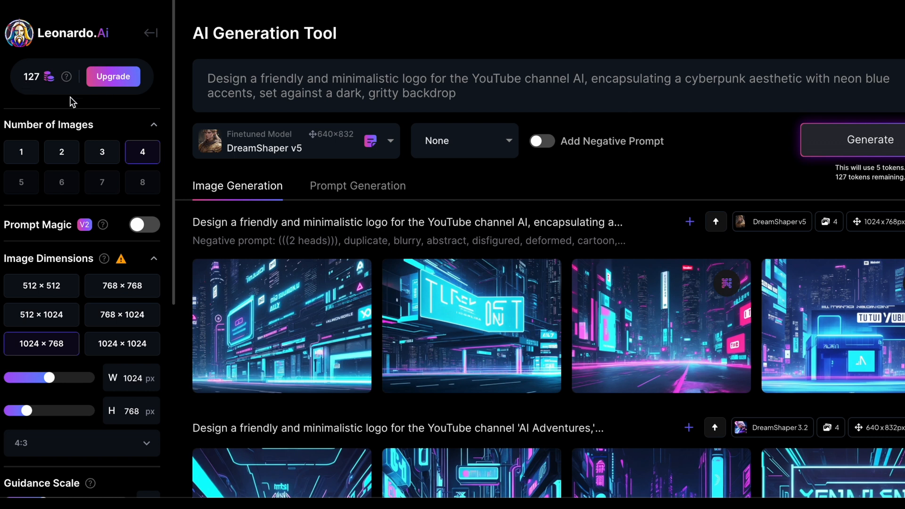
left_click(22, 154)
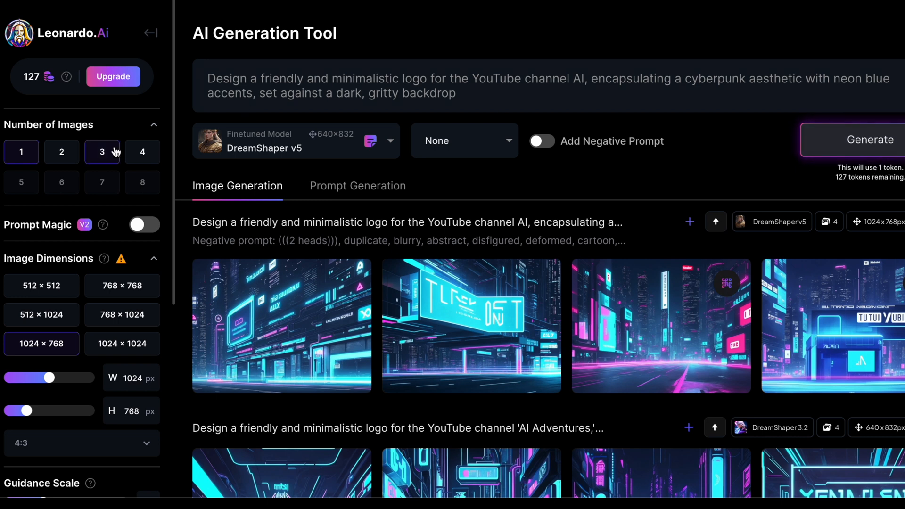
left_click(149, 155)
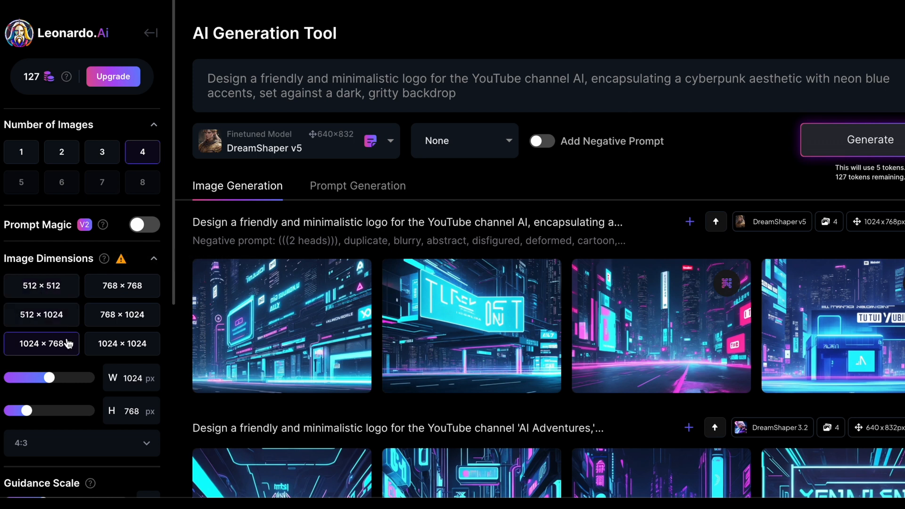
left_click(109, 345)
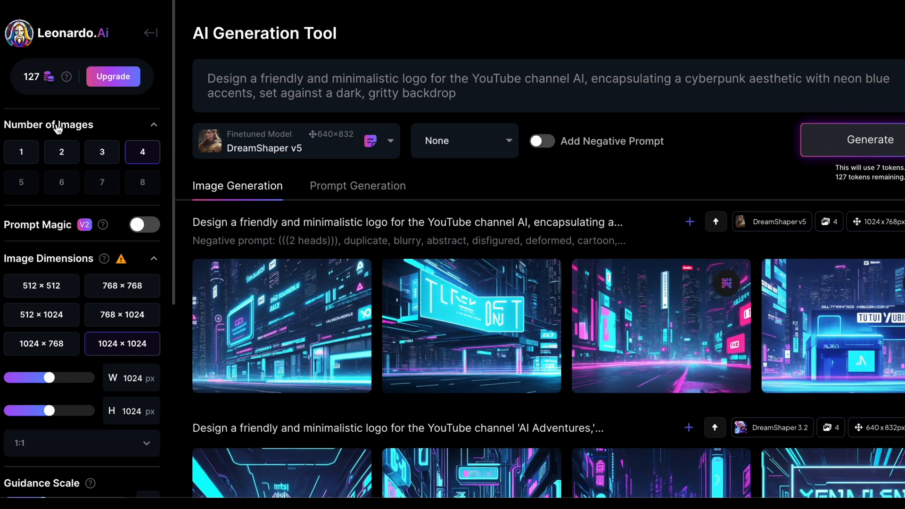
Step: Clear the existing prompt text from the prompt box
left_click(269, 79)
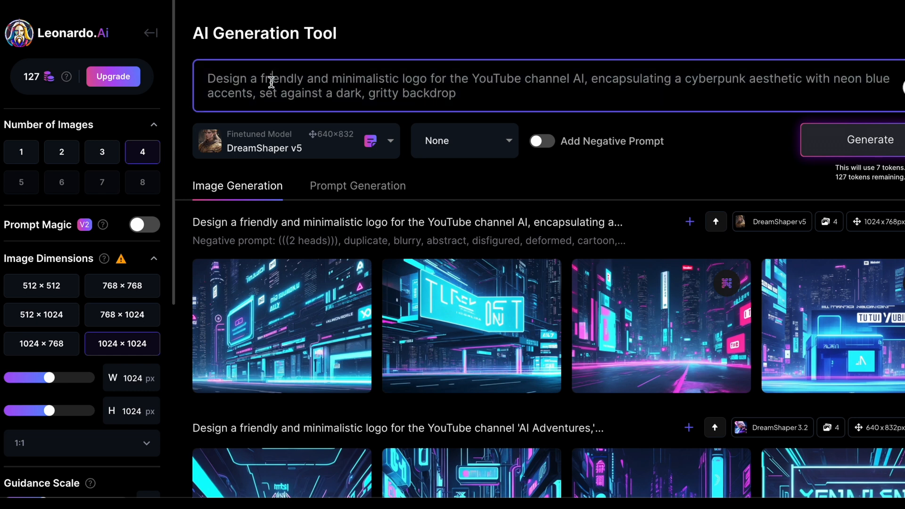
left_click_drag(476, 94, 206, 78)
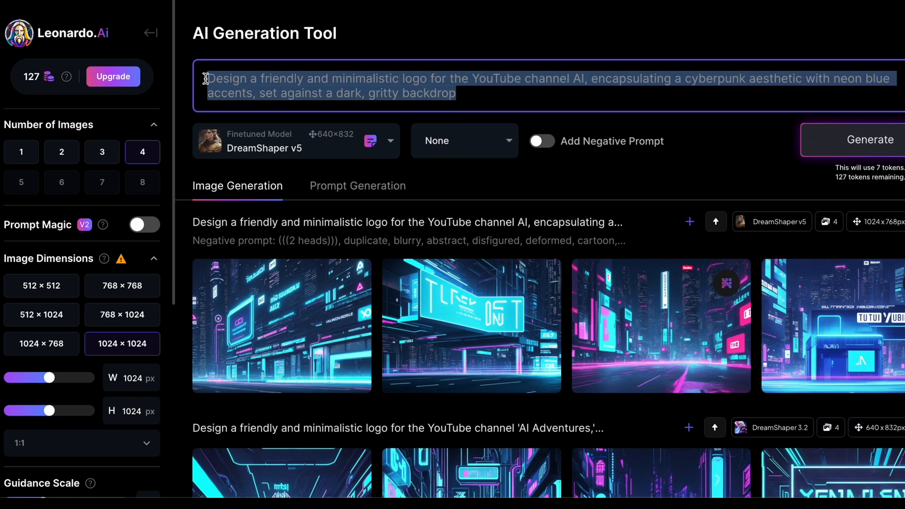
key("BackSpace")
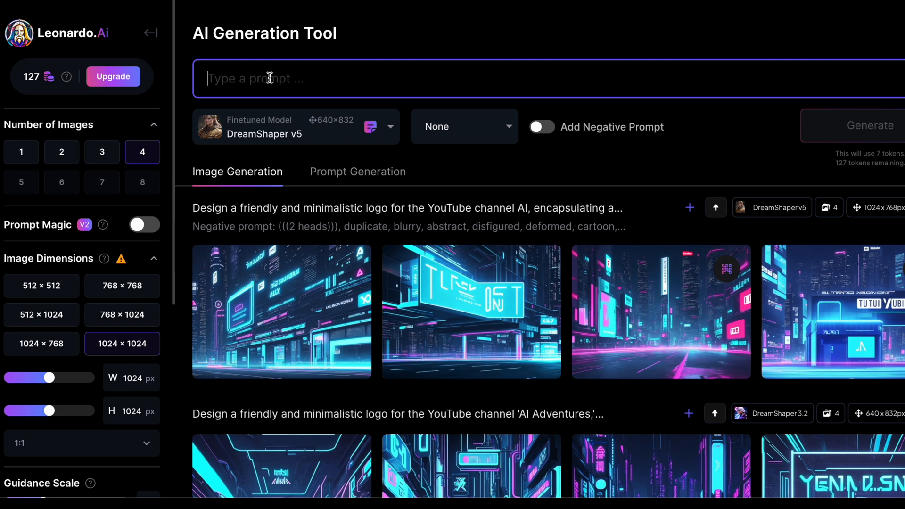
Step: Switch the model to RPG 4.0 and enter the prompt "An hyper realistic man in a modern city"
left_click(391, 126)
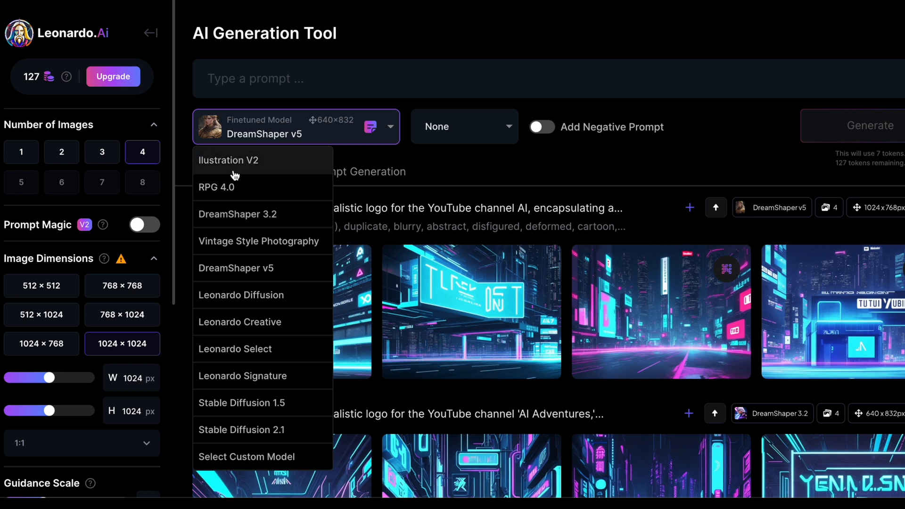
left_click(228, 187)
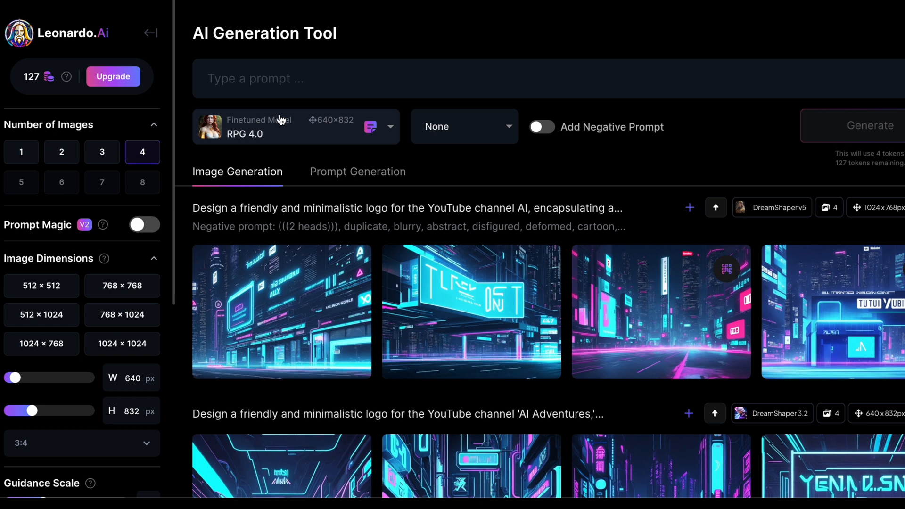
left_click(271, 87)
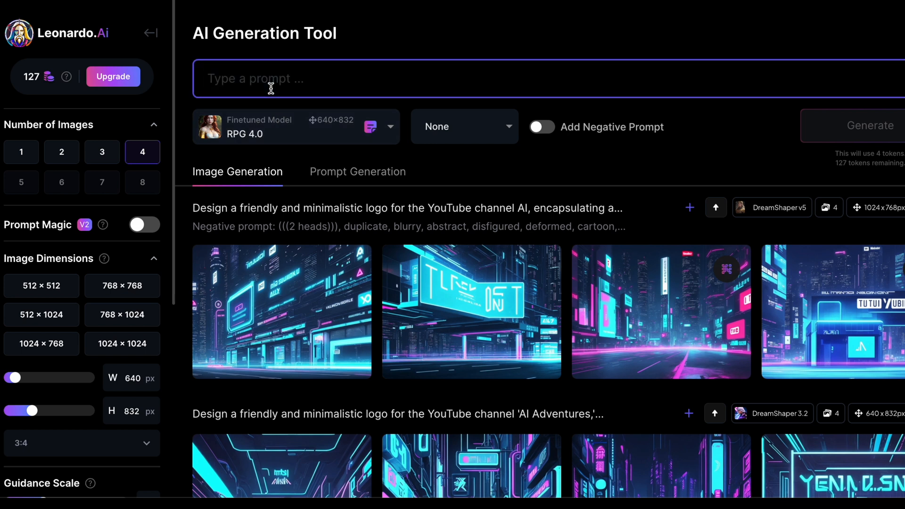
type("A")
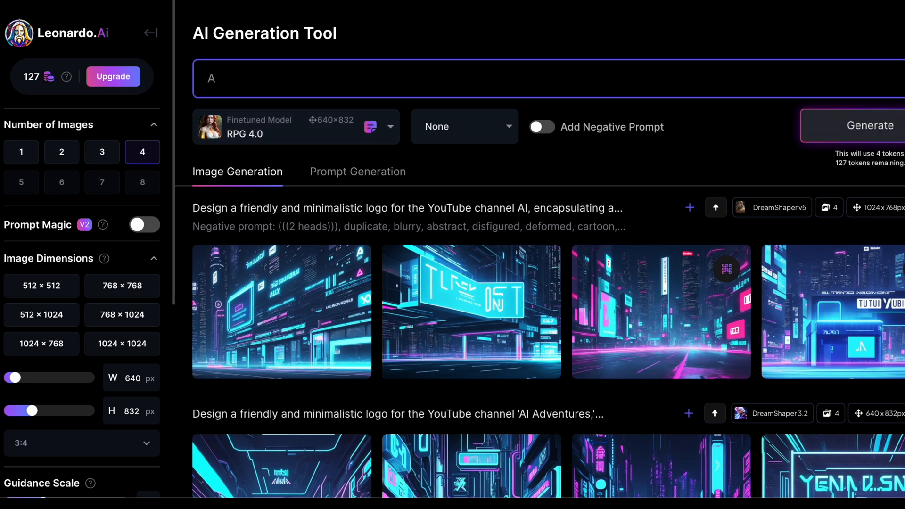
type("n hyper realist")
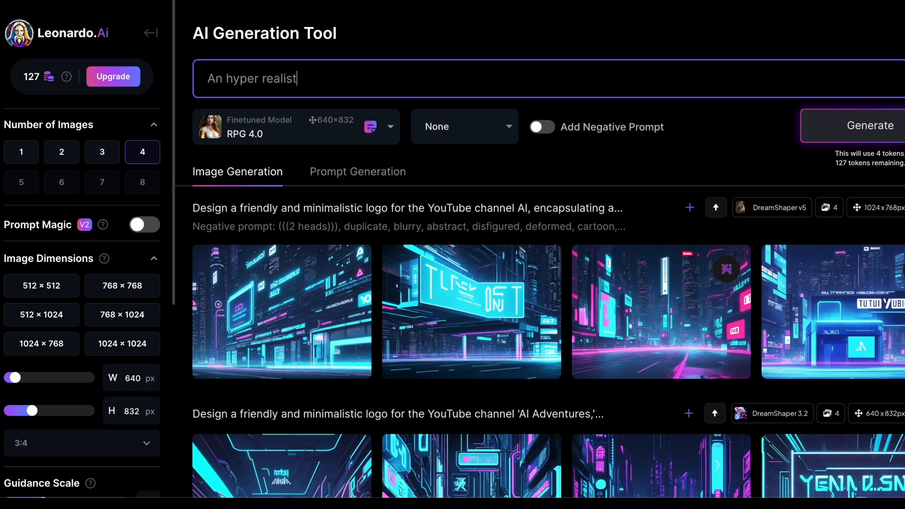
type("ic man in a c")
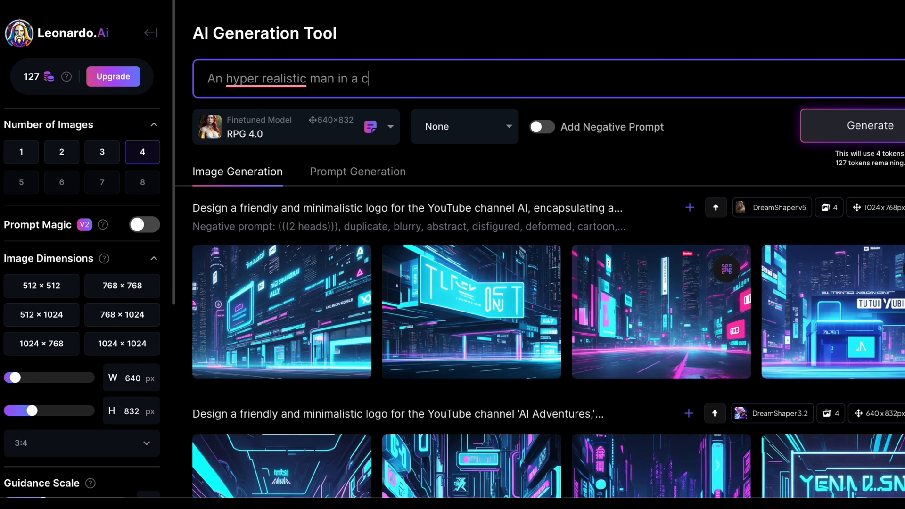
key("BackSpace")
type("modern city")
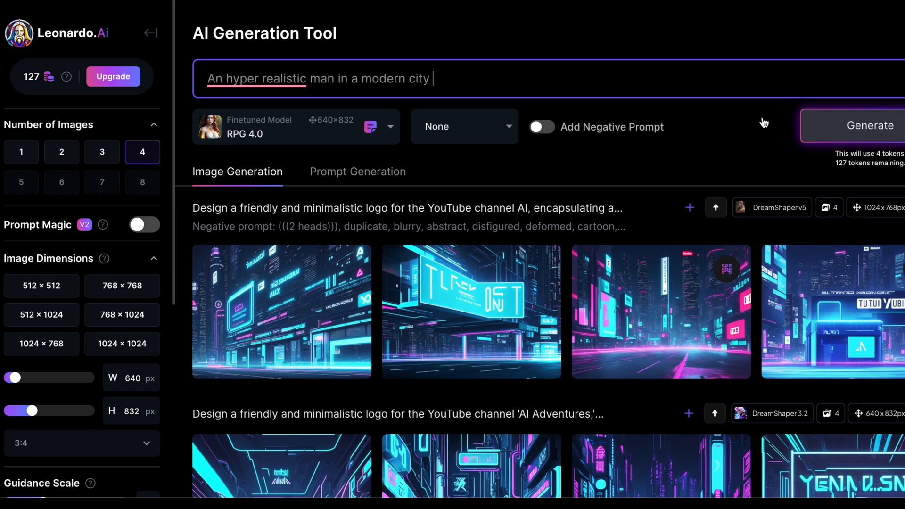
Step: Set the image dimensions to 512 × 512 while keeping 4 images
left_click(151, 155)
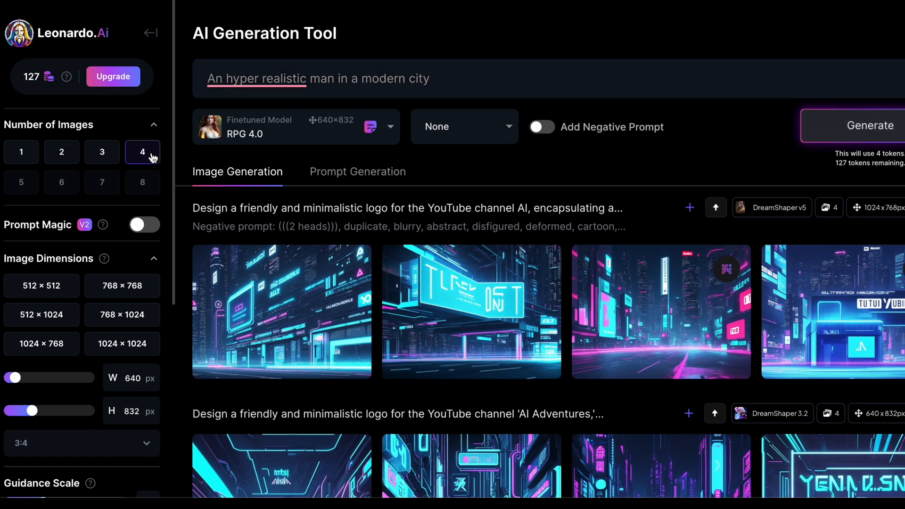
left_click(53, 297)
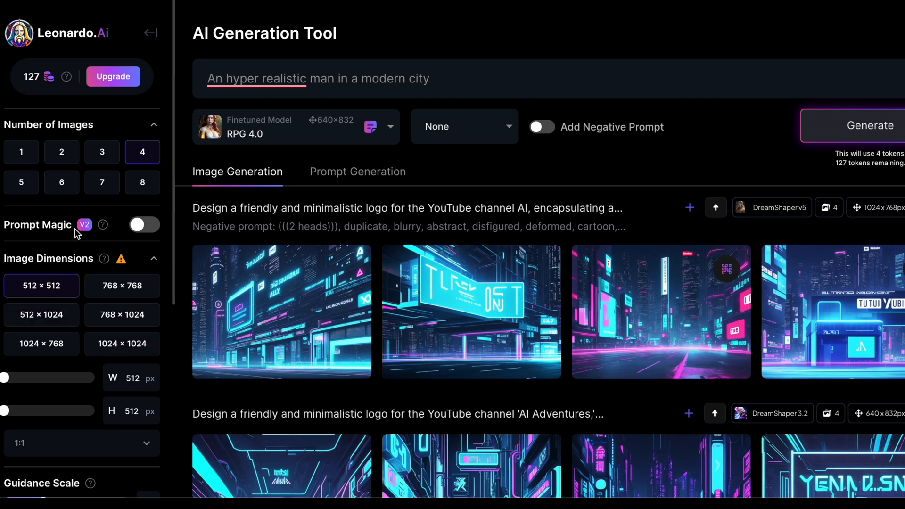
Step: Scroll through the remaining generation settings, switching Tiling on and back off
mouse_move(99, 228)
scroll(95, 303, "down", 1)
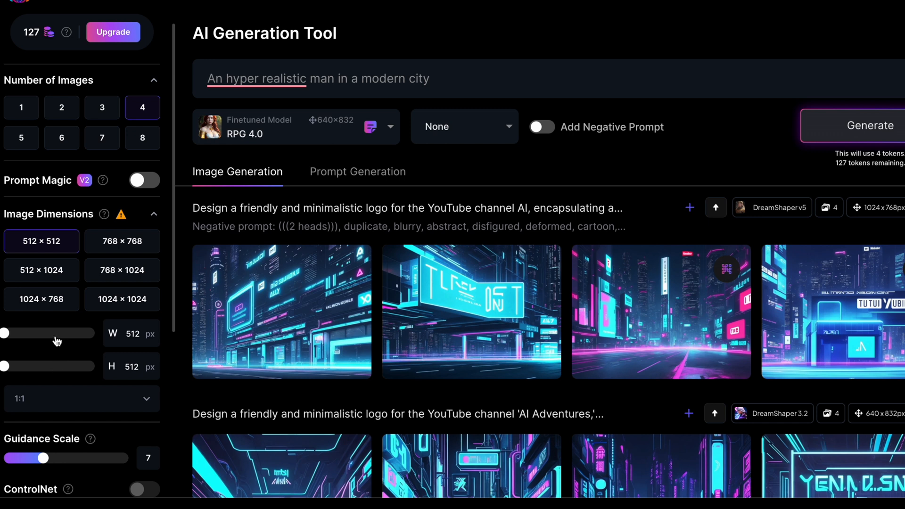
scroll(66, 348, "down", 1)
scroll(66, 349, "down", 1)
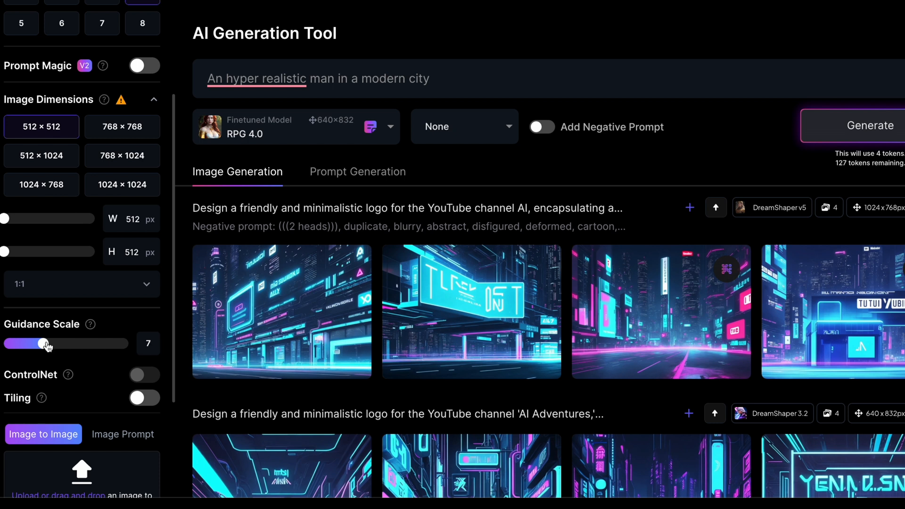
scroll(49, 397, "down", 1)
mouse_move(41, 381)
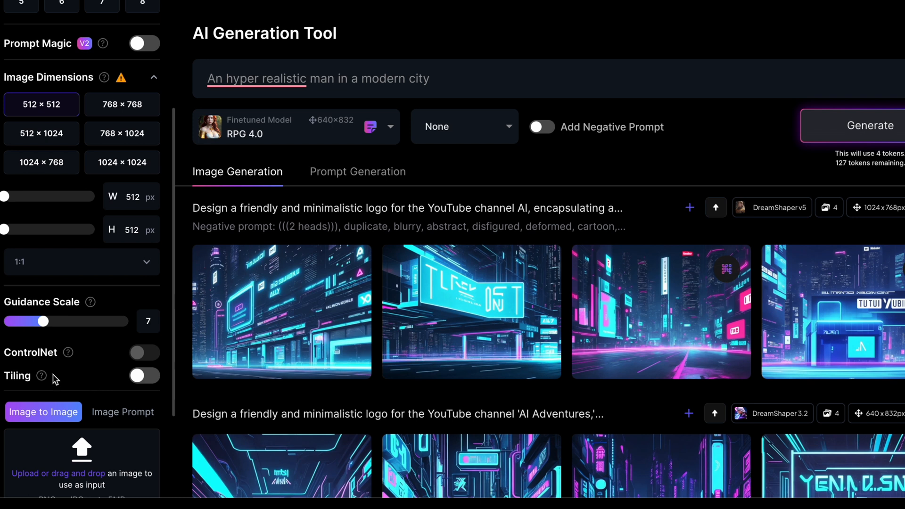
left_click(144, 376)
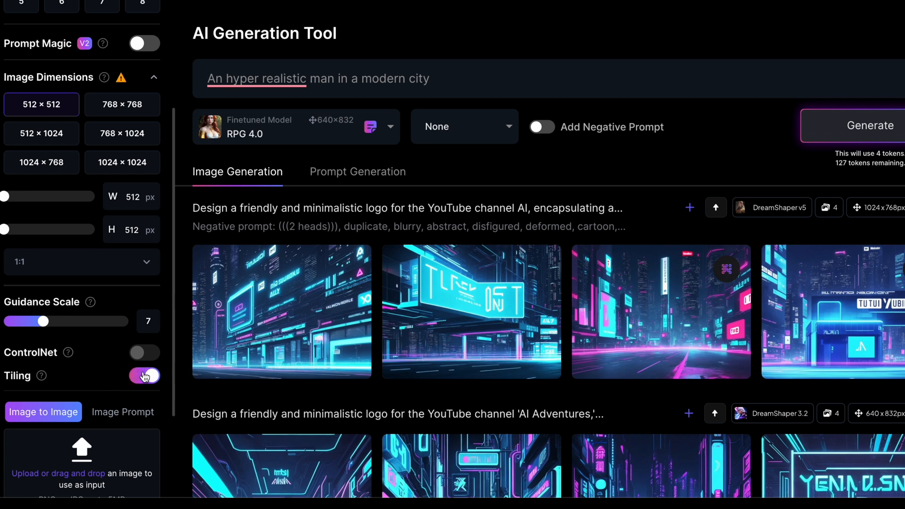
left_click(144, 376)
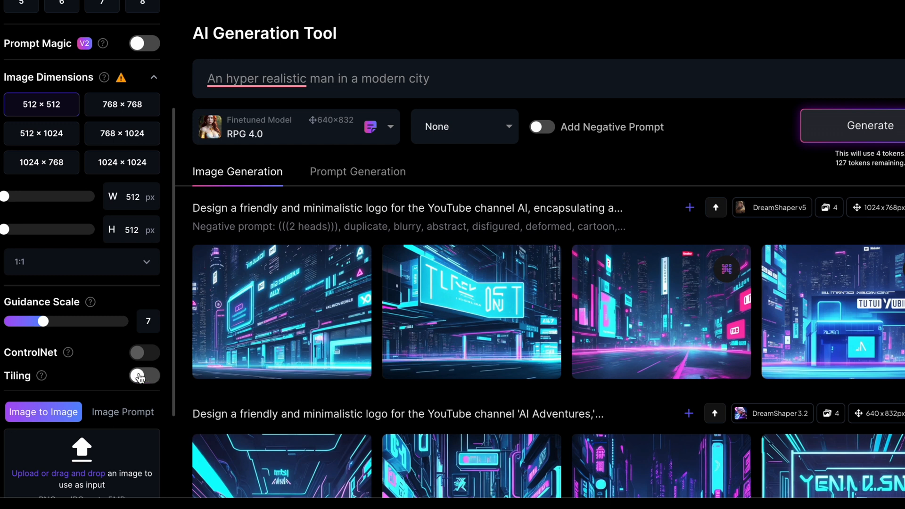
scroll(37, 344, "down", 2)
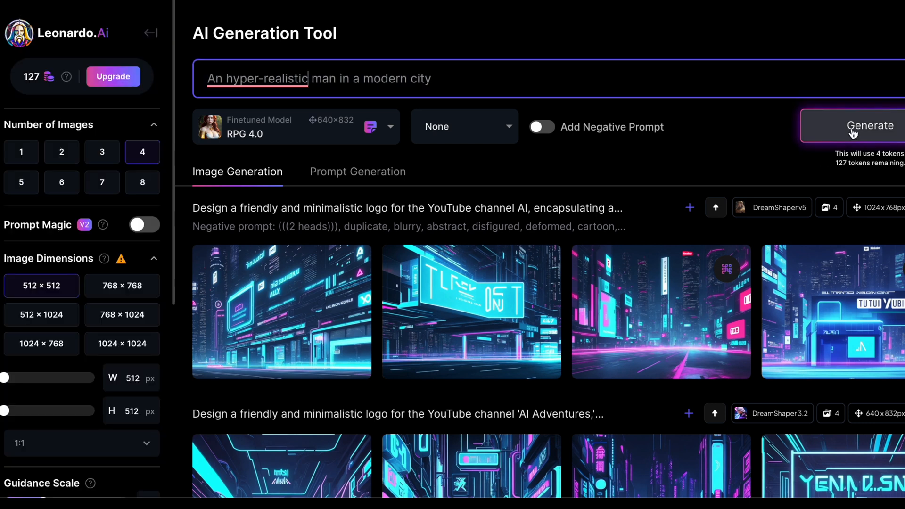
Step: Generate the images and open the second result for a closer look before closing it
left_click(853, 133)
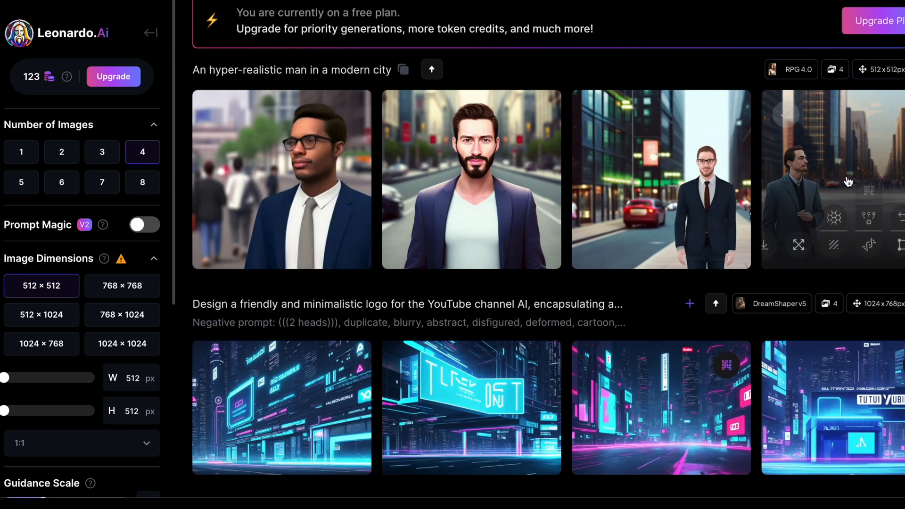
left_click(493, 186)
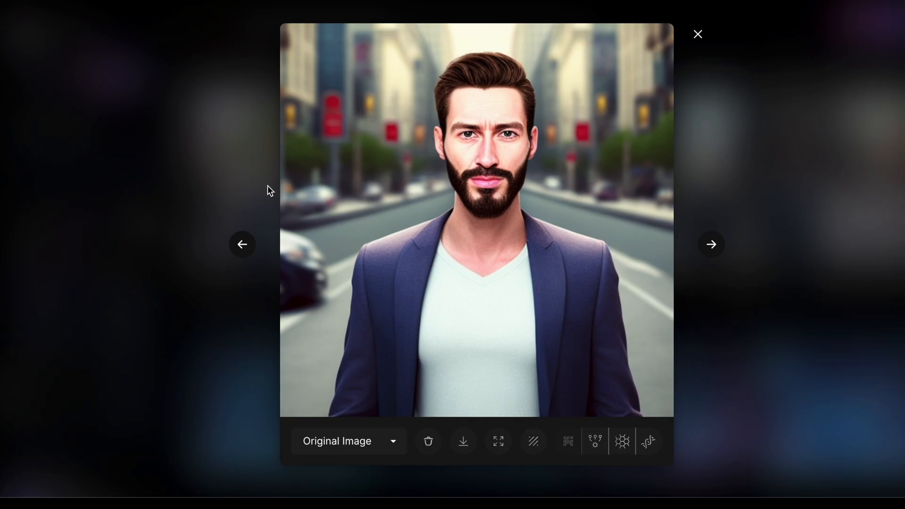
left_click(155, 119)
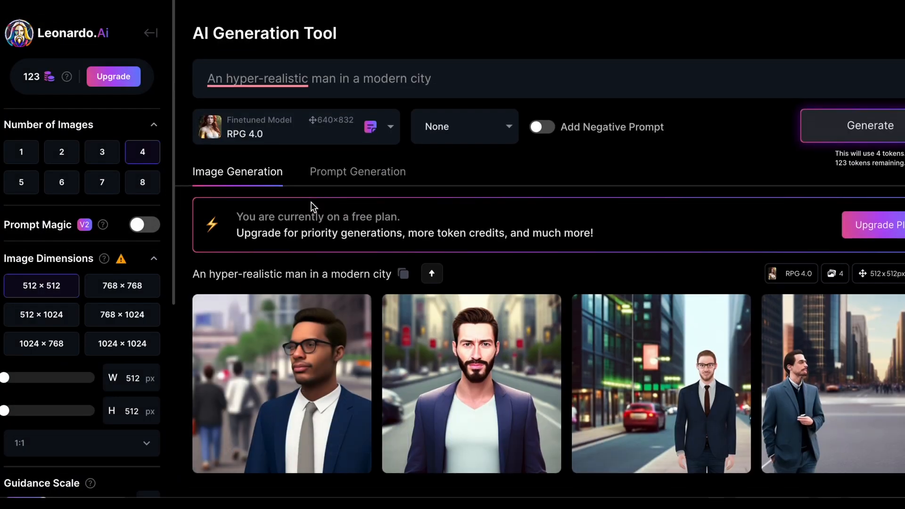
Step: Return to the home page and browse through the featured models carousel
left_click(235, 136)
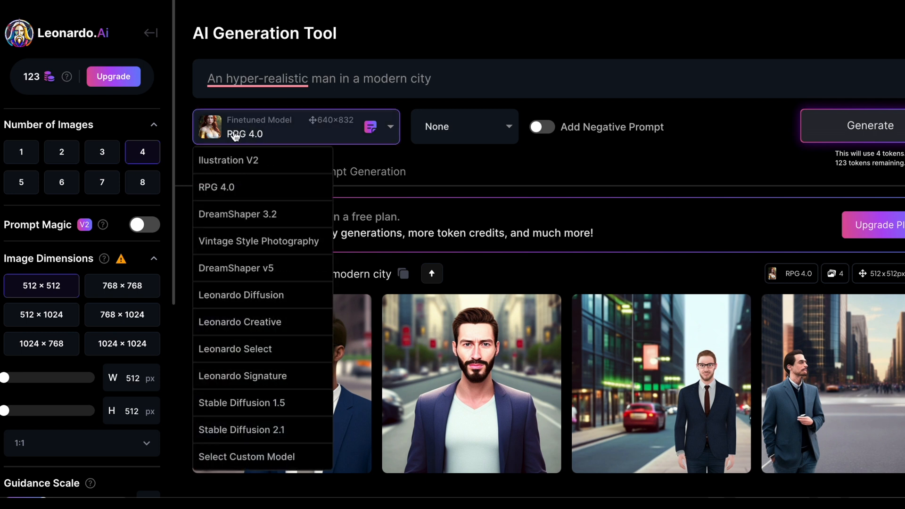
left_click(150, 35)
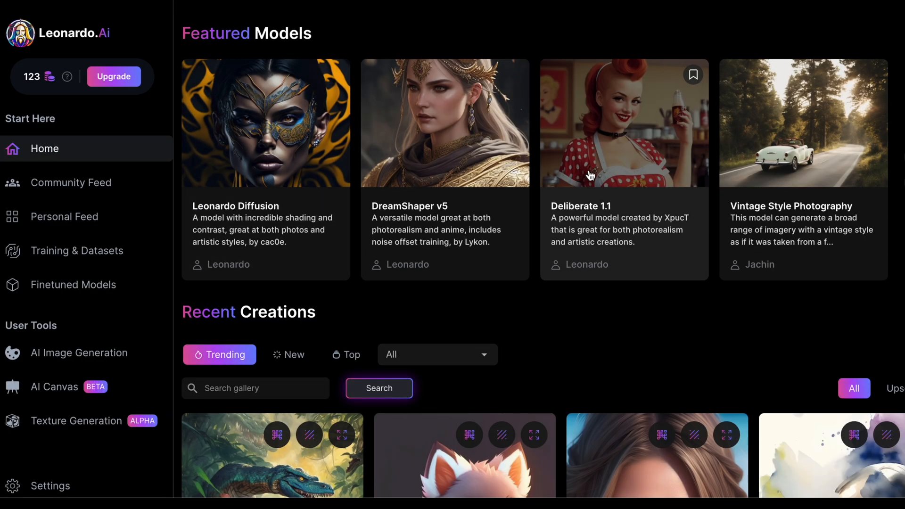
left_click(904, 157)
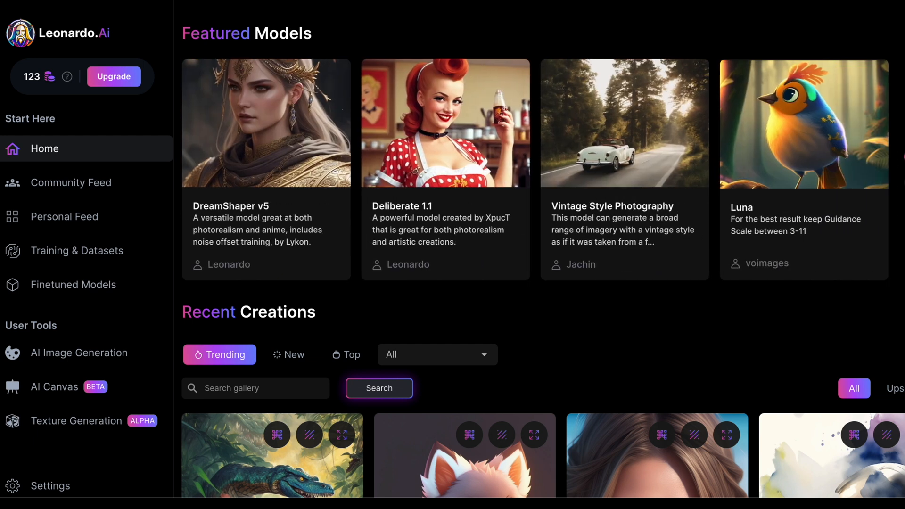
left_click(904, 157)
left_click(904, 157)
left_click(904, 156)
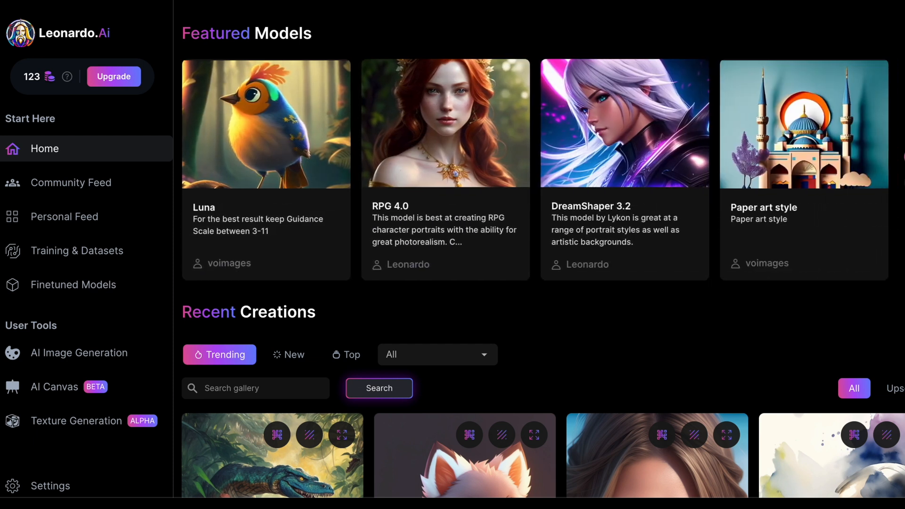
Step: Open the DreamShaper 3.2 model details and scroll through the images created with it
left_click(649, 128)
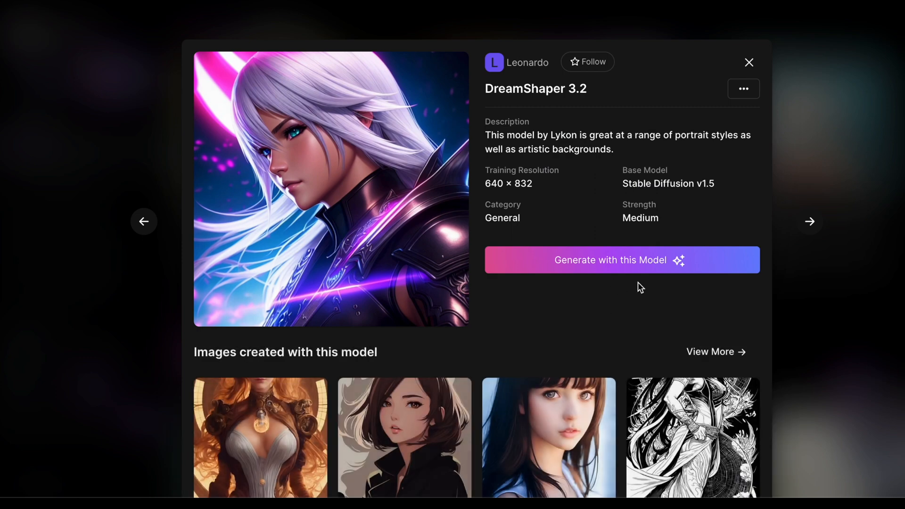
scroll(613, 302, "down", 7)
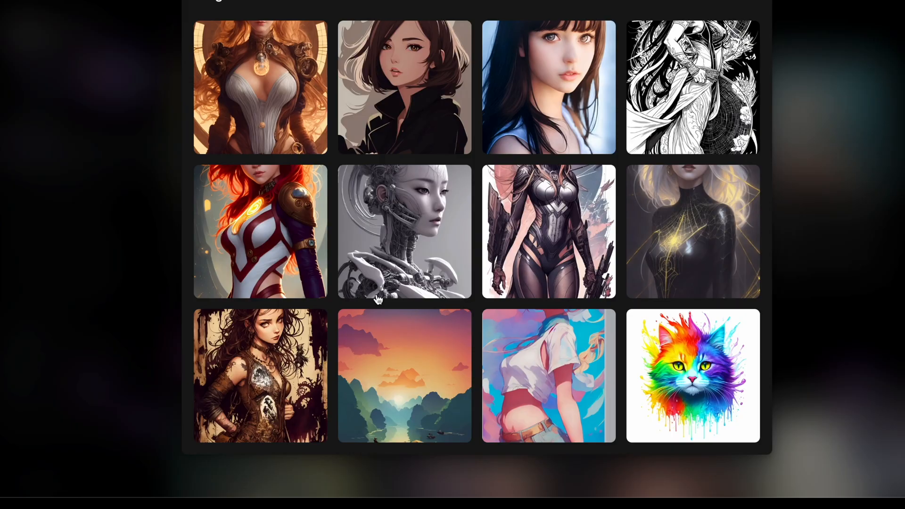
scroll(627, 308, "up", 6)
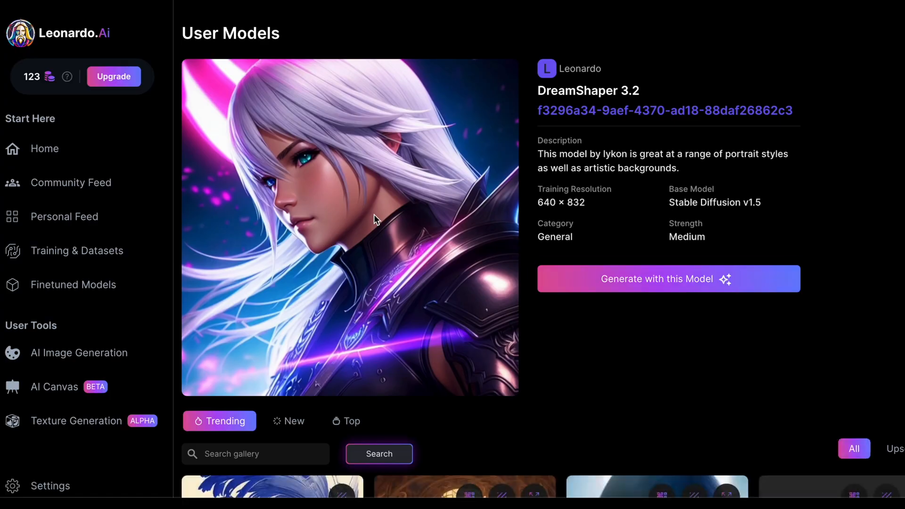
scroll(374, 214, "down", 8)
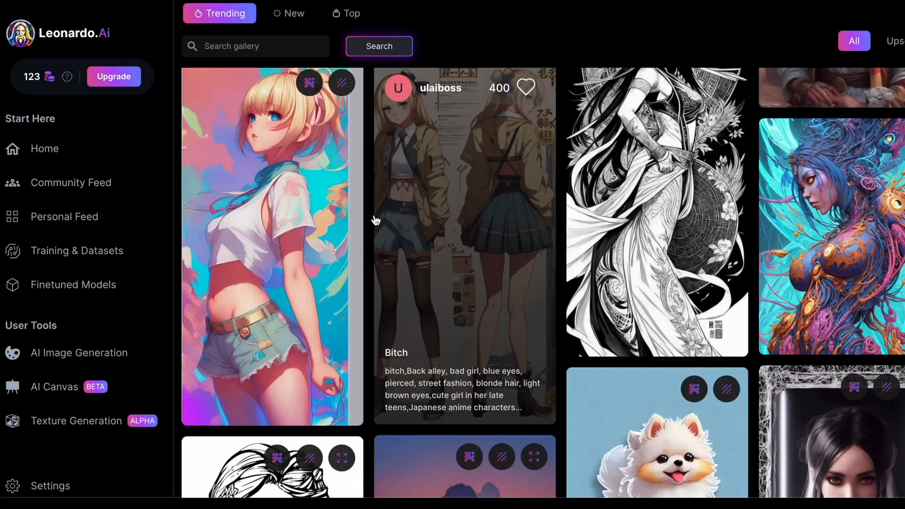
Step: Open the Kratos line-drawing image from the community gallery and copy its prompt
left_click(866, 244)
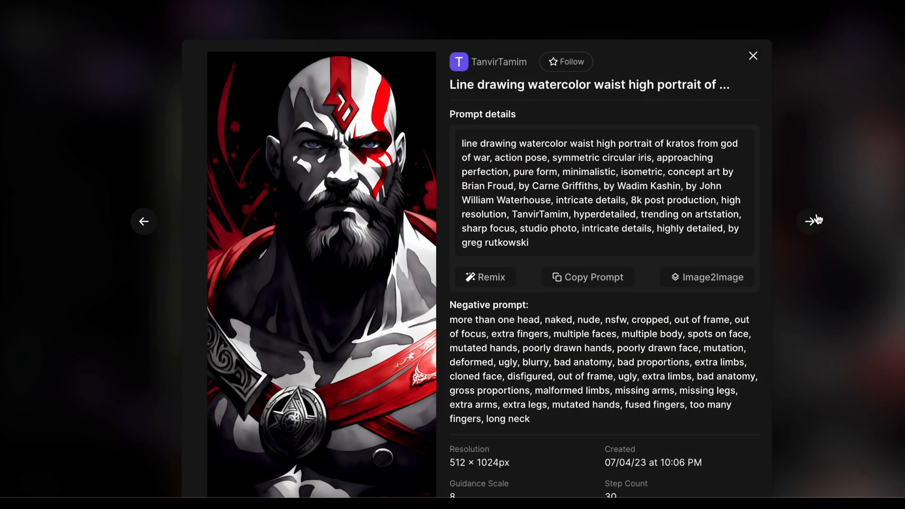
scroll(589, 245, "down", 1)
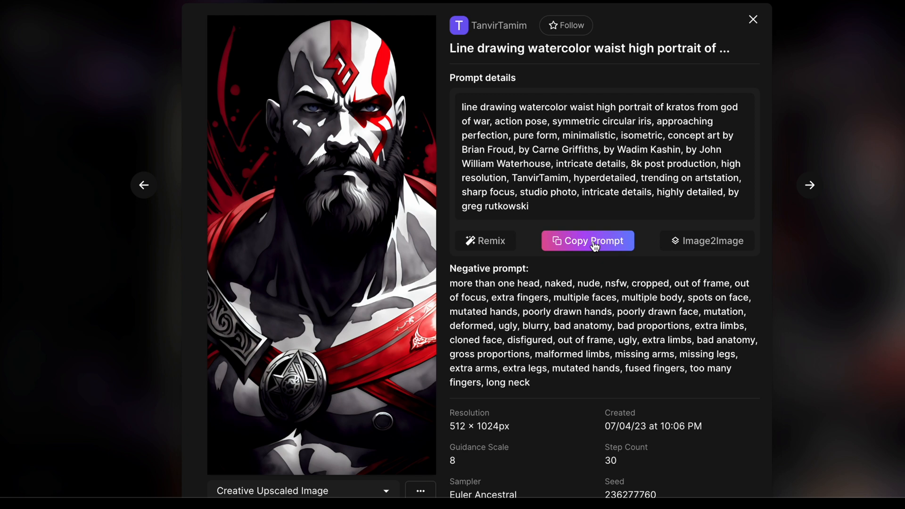
left_click(594, 246)
scroll(595, 246, "up", 1)
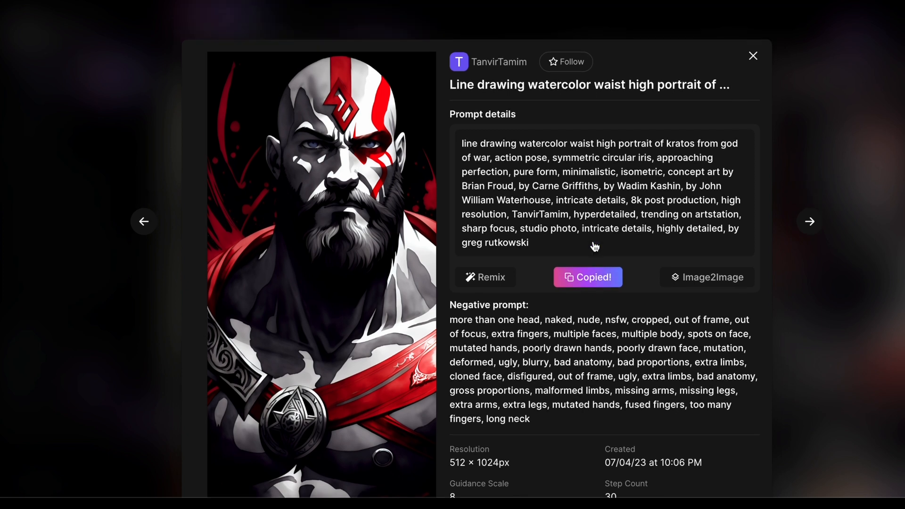
left_click(753, 56)
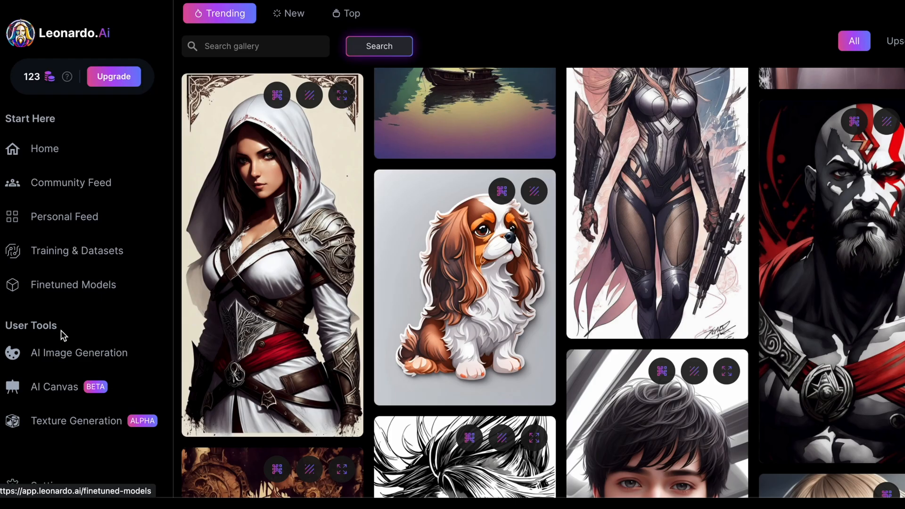
Step: Go back to AI Image Generation and replace the prompt with the copied Kratos prompt
left_click(62, 353)
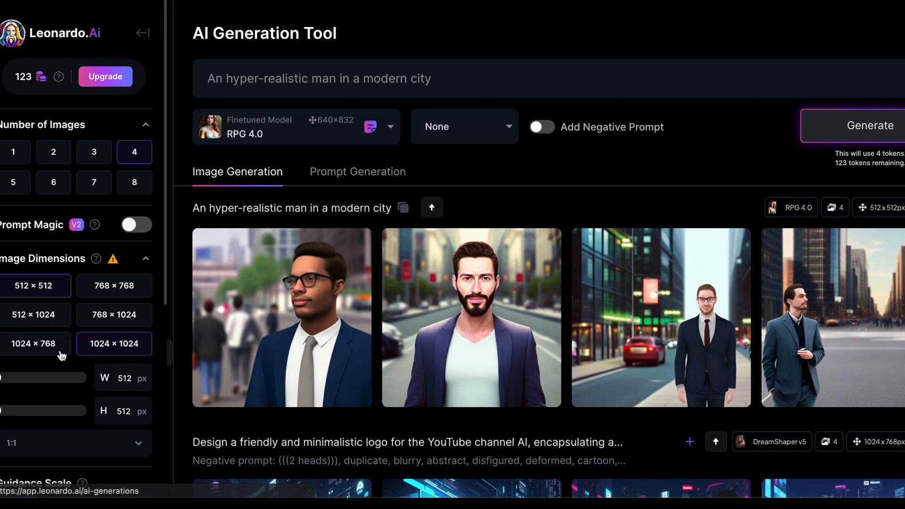
left_click(442, 80)
key("ctrl+a")
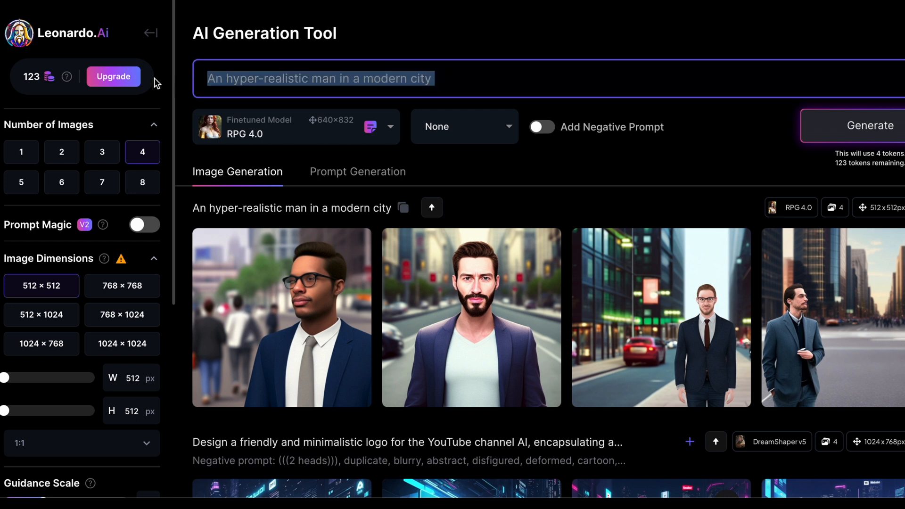
key("ctrl+v")
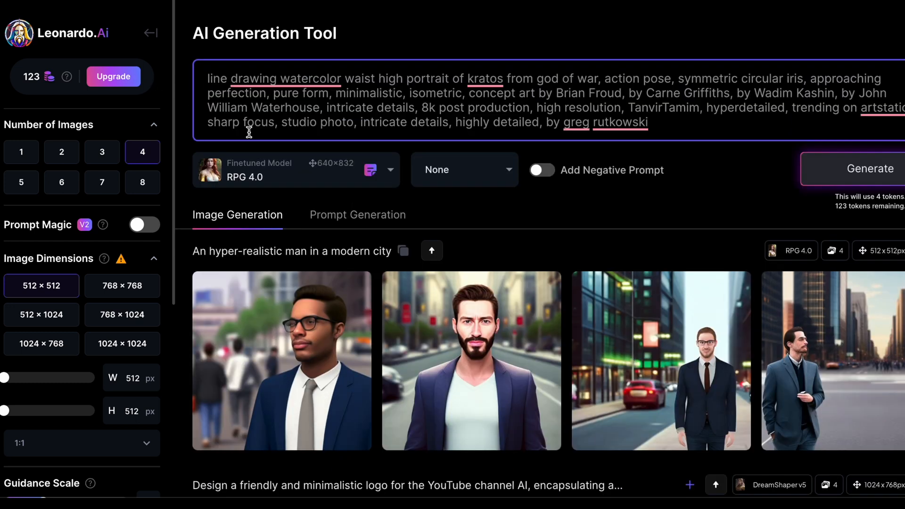
Step: Switch the model to DreamShaper 3.2 and generate the images
left_click(296, 176)
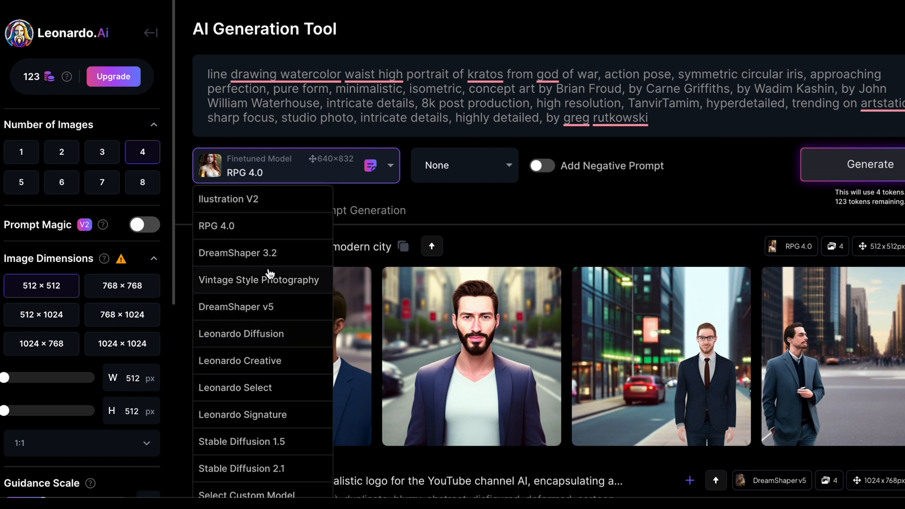
left_click(267, 254)
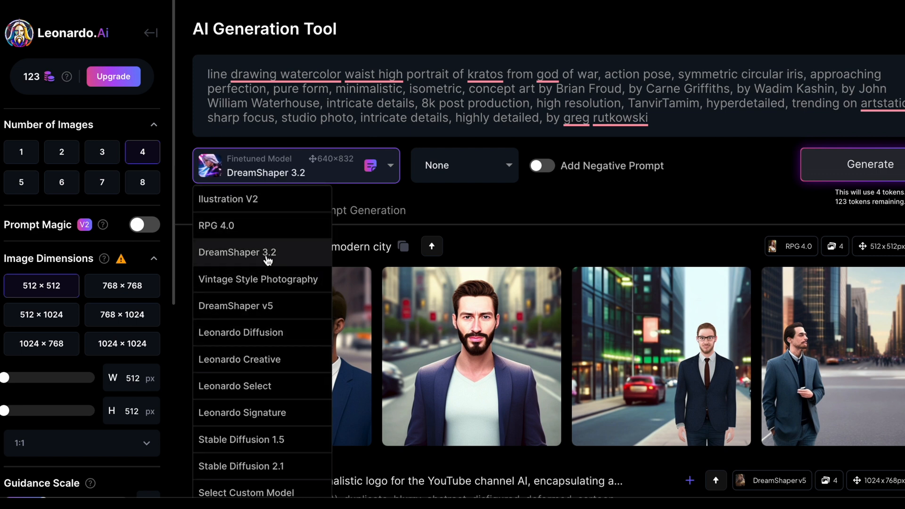
left_click(867, 166)
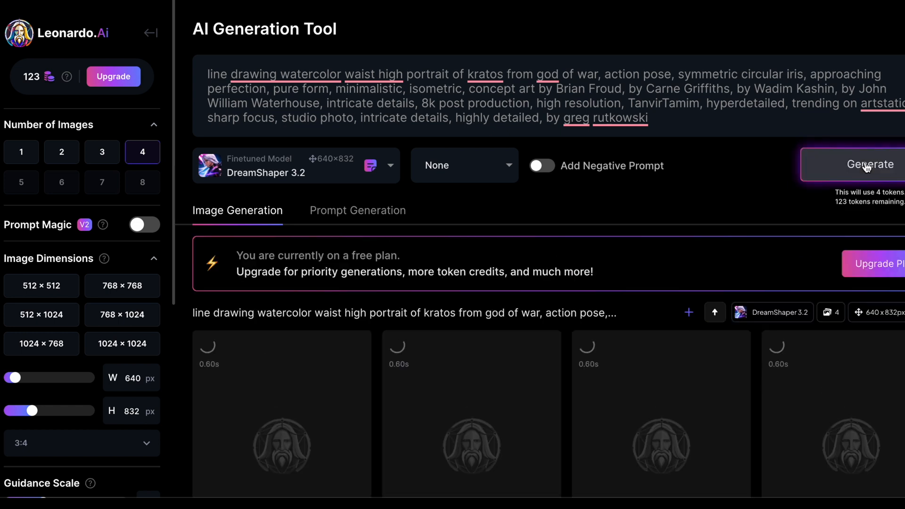
Step: Enlarge the fourth generated Kratos image and close the viewer
scroll(608, 160, "down", 5)
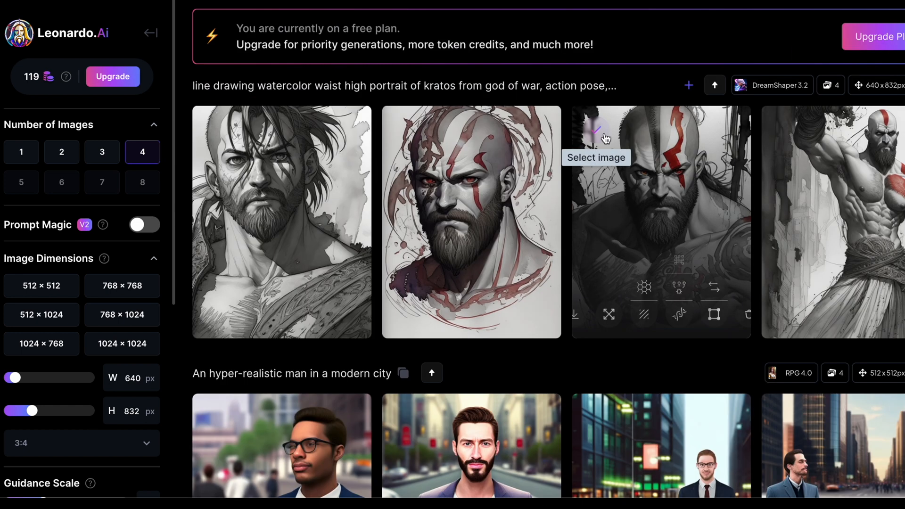
left_click(886, 199)
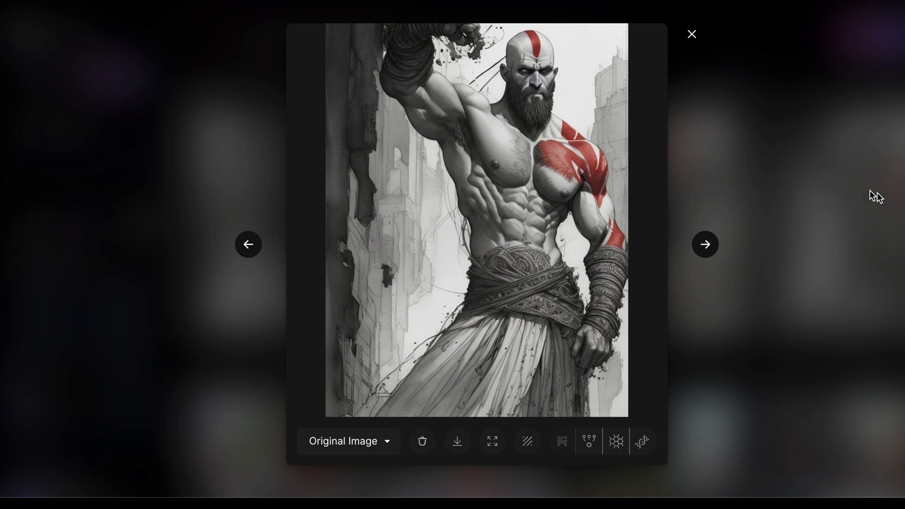
left_click(214, 130)
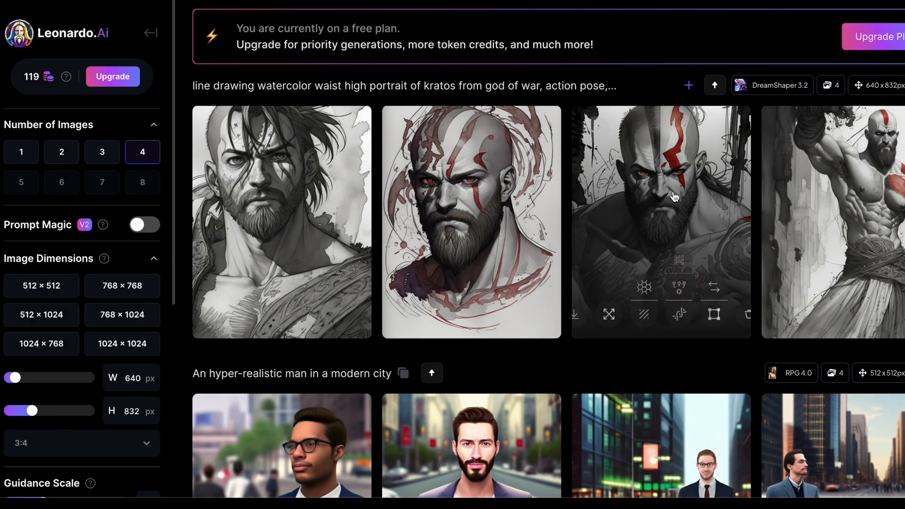
Step: Turn on Add Negative Prompt
left_click(678, 188)
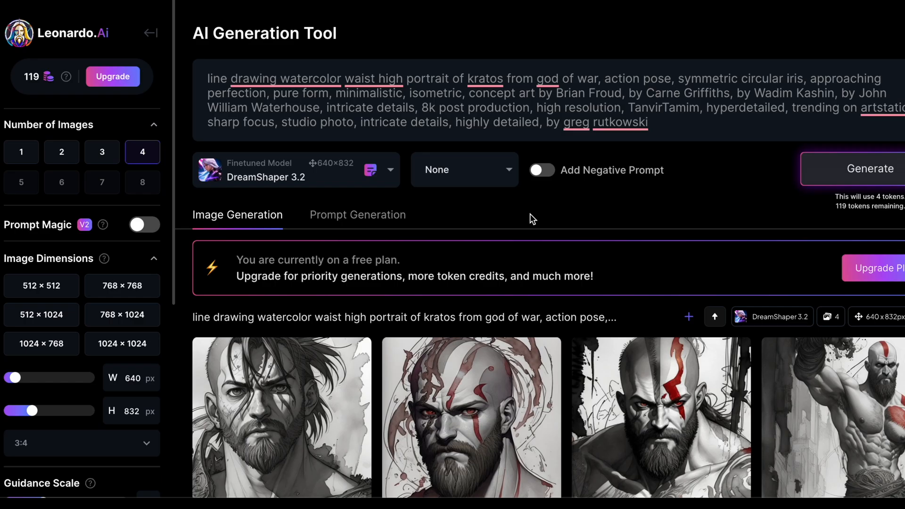
left_click(538, 173)
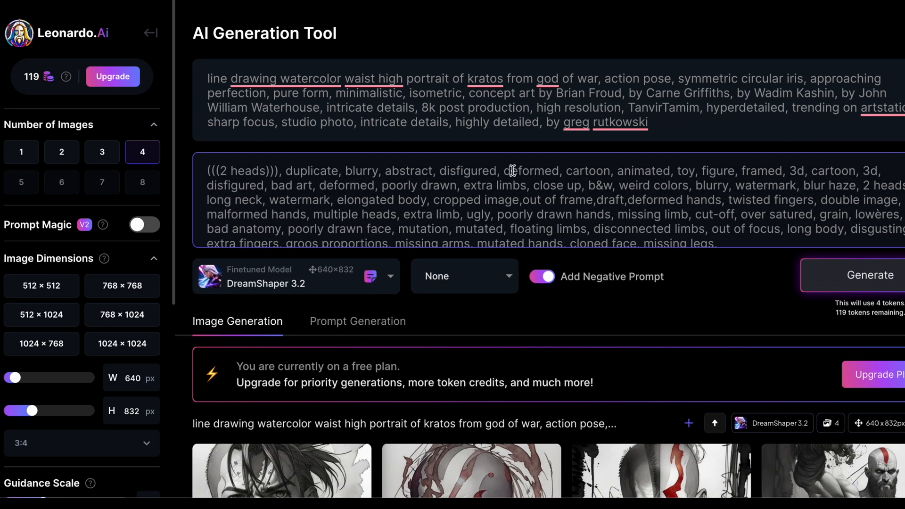
scroll(400, 183, "down", 1)
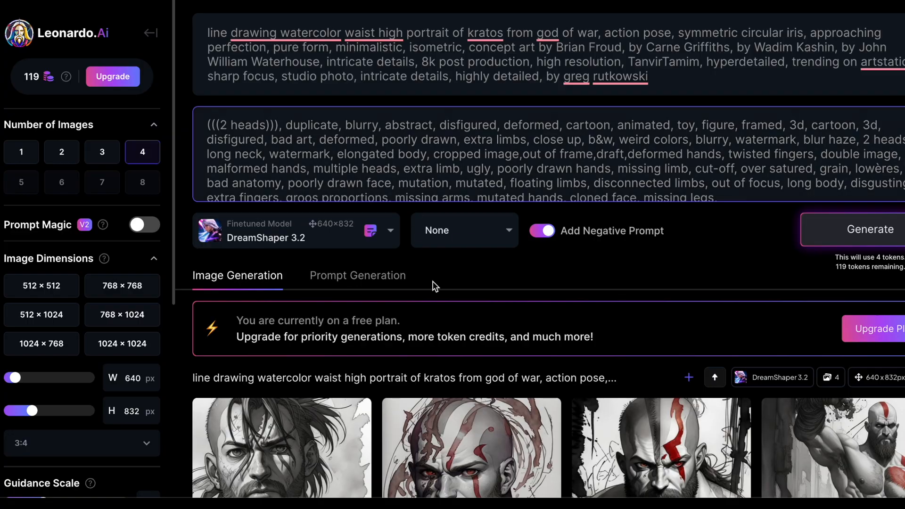
Step: Browse earlier generations and the images in the Personal Feed
scroll(433, 288, "down", 20)
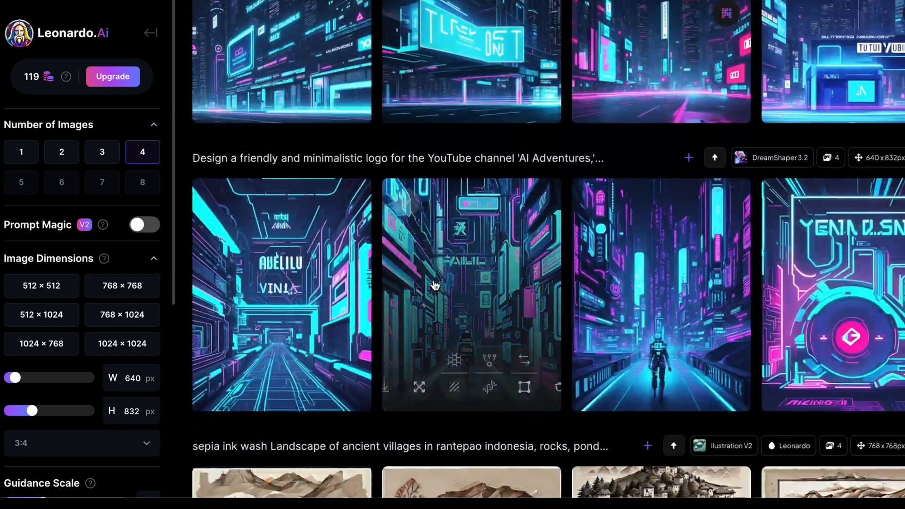
scroll(434, 283, "down", 10)
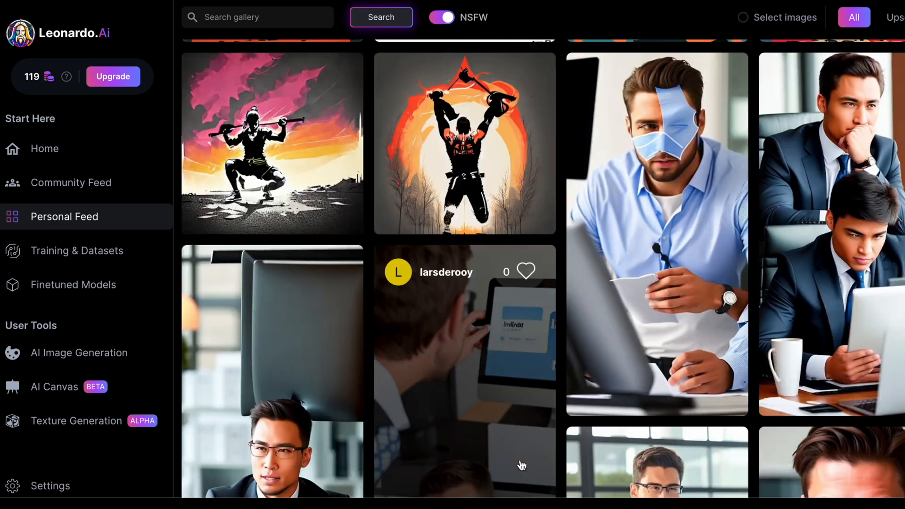
scroll(522, 465, "up", 1)
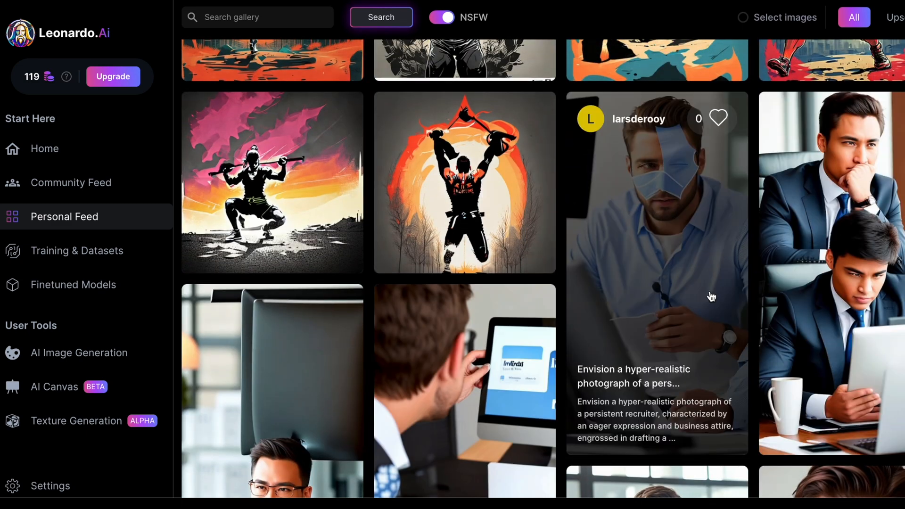
scroll(711, 296, "down", 6)
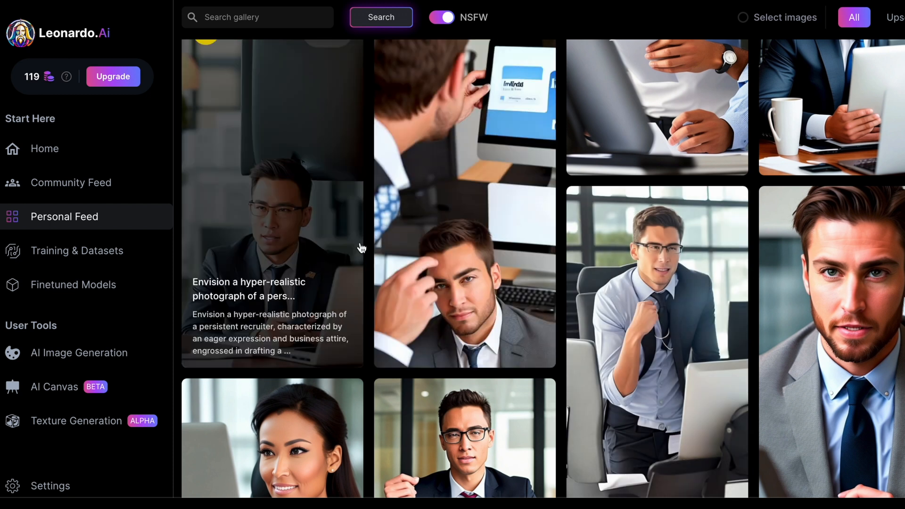
scroll(452, 278, "up", 2)
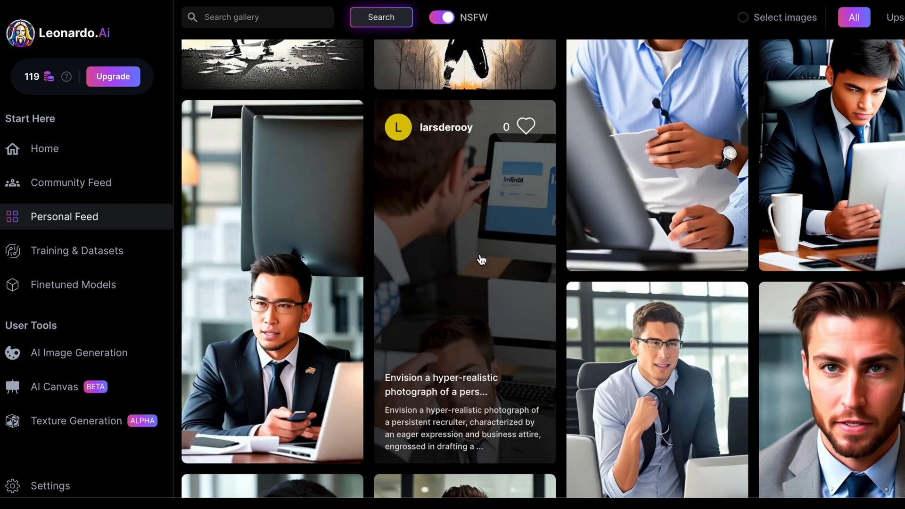
scroll(779, 349, "down", 2)
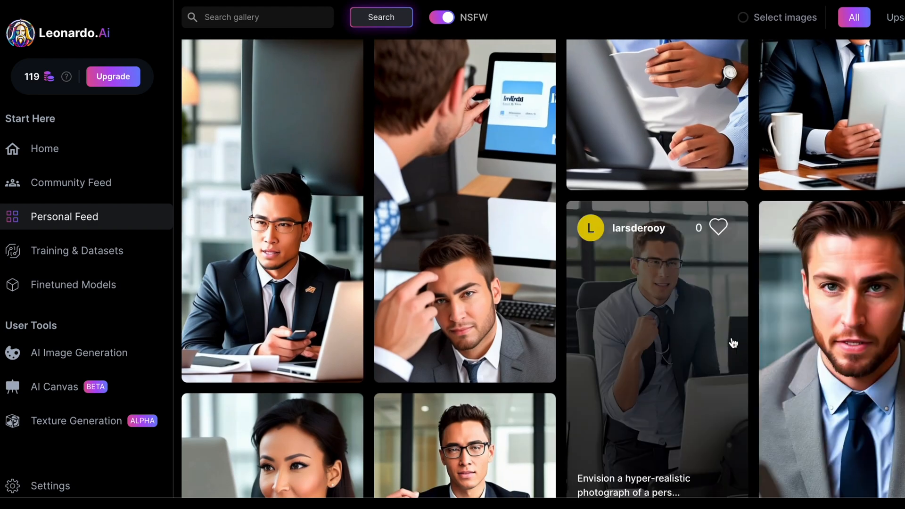
scroll(674, 331, "up", 18)
scroll(674, 332, "up", 10)
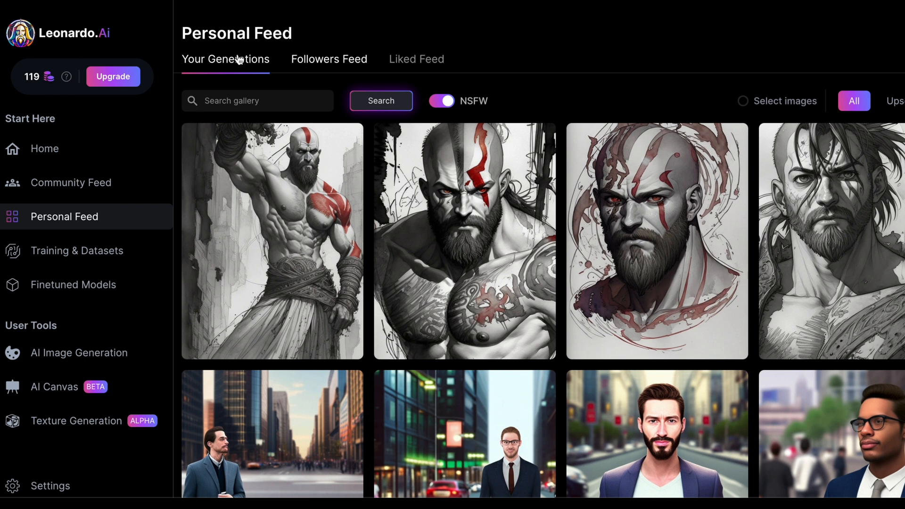
Step: Back in AI Image Generation, turn off the negative prompt and enter the prompt 'A cool car in the future style cyberpunk'
left_click(78, 354)
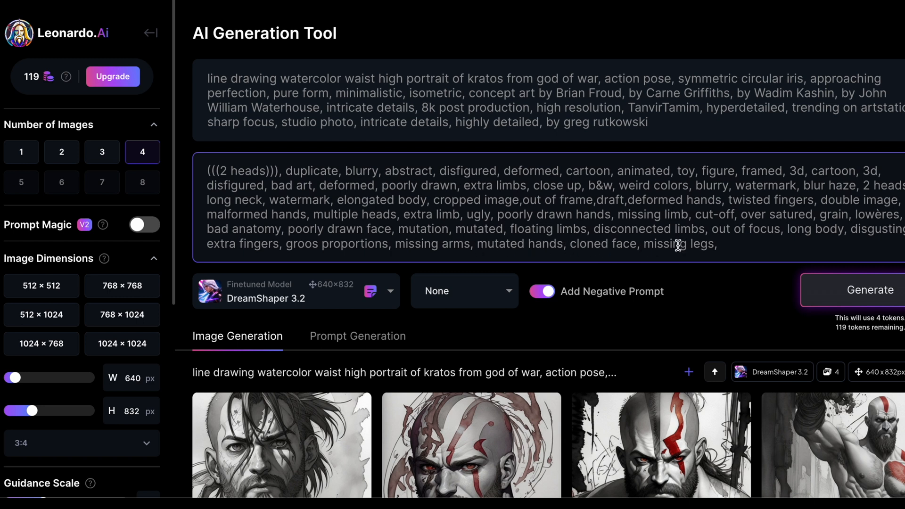
left_click(542, 292)
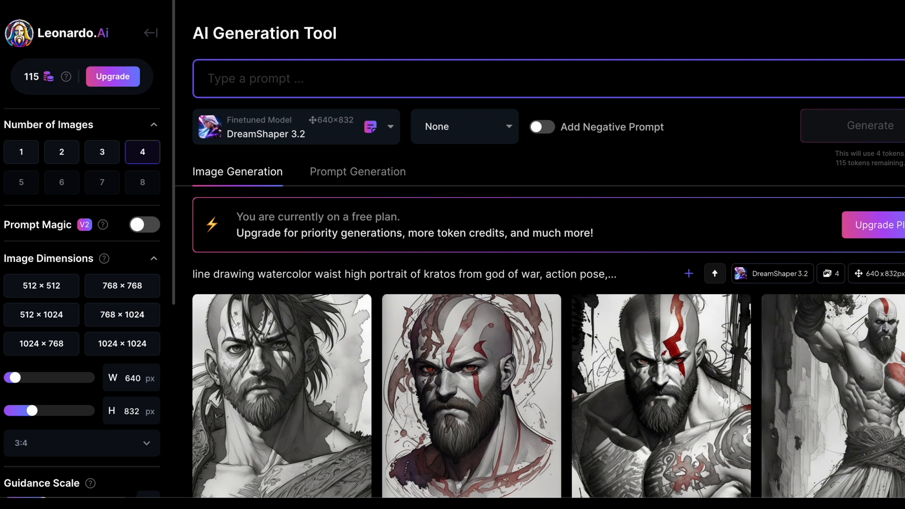
type("A cool ca")
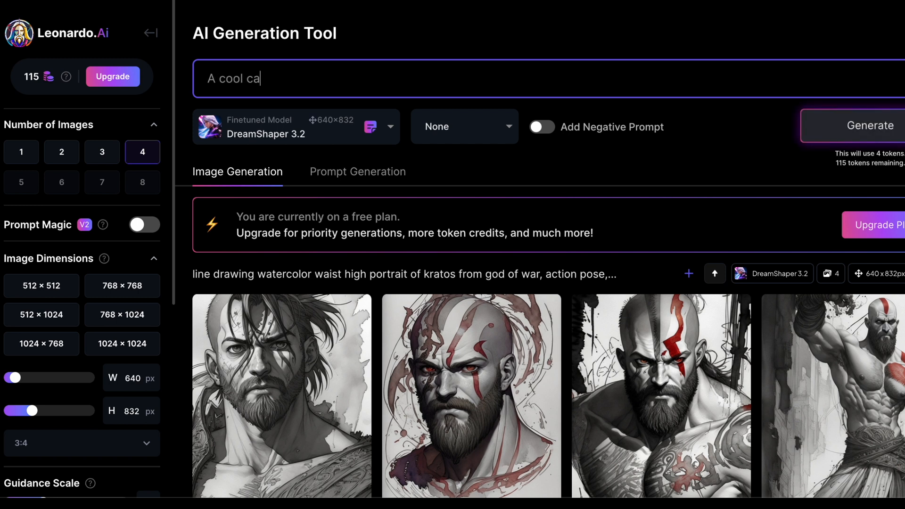
type("r in the fur")
type("ure s")
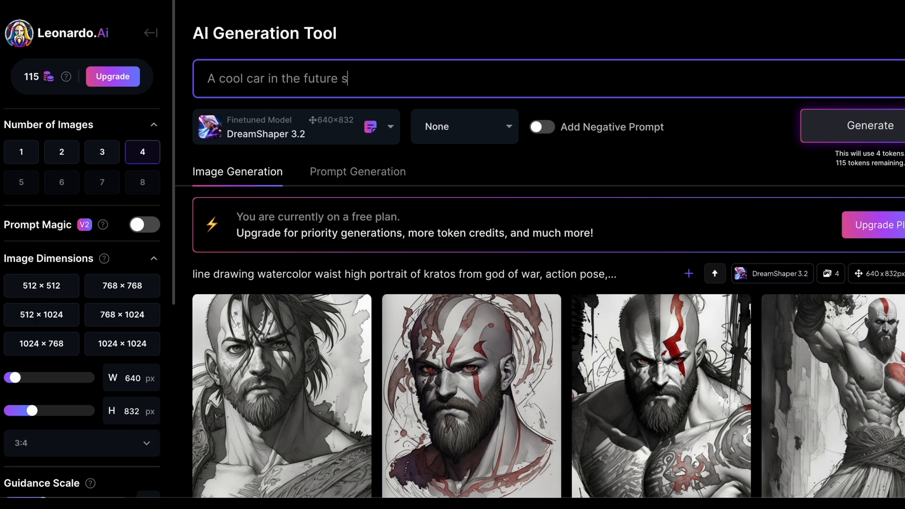
type("tyle cyberpunk")
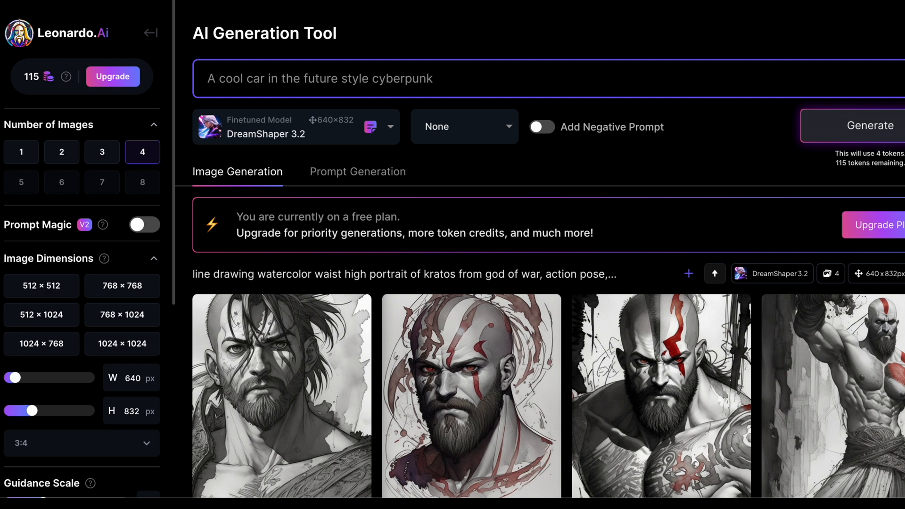
Step: In Prompt Generation, replace the idea text with the copied car prompt and ideate four prompts
left_click(360, 171)
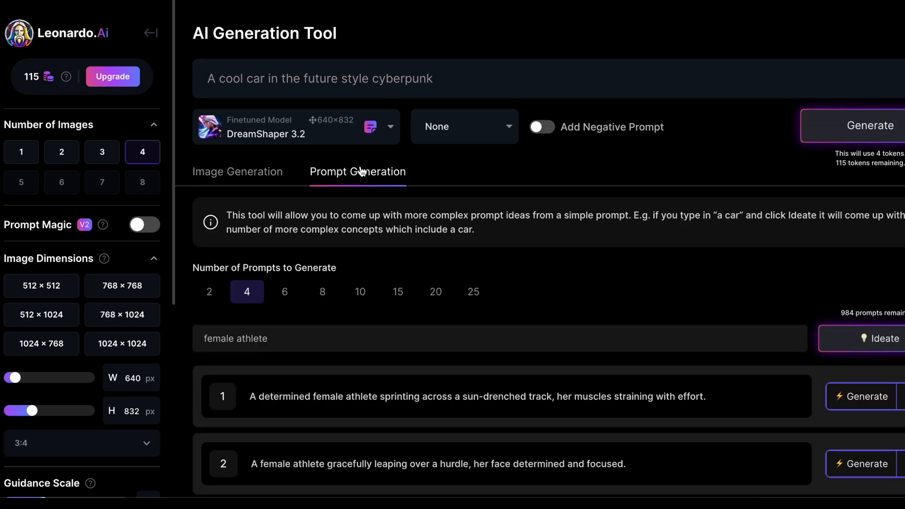
left_click_drag(462, 81, 196, 79)
key("ctrl+c")
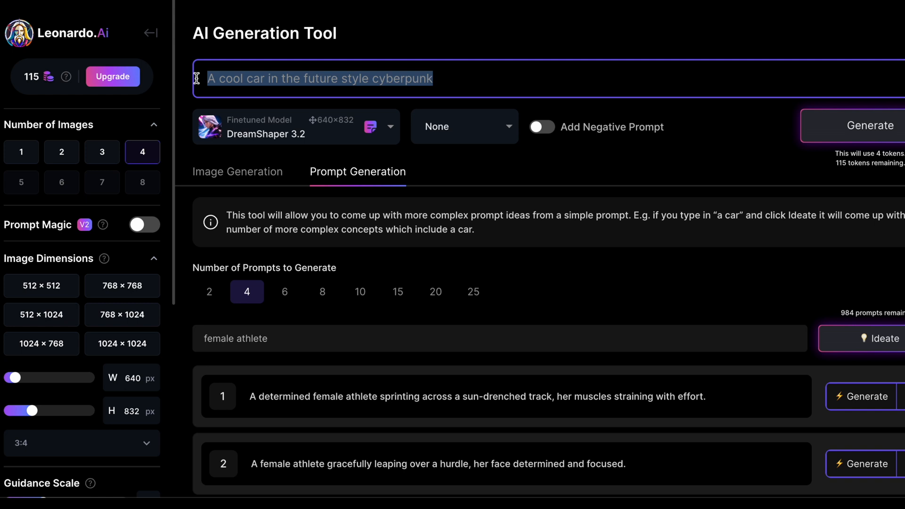
left_click_drag(285, 337, 181, 335)
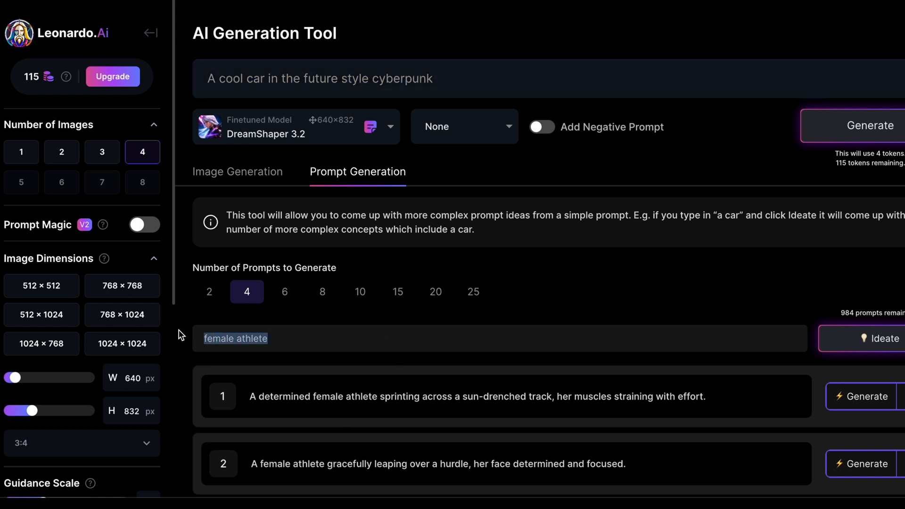
key("ctrl+v")
left_click(886, 340)
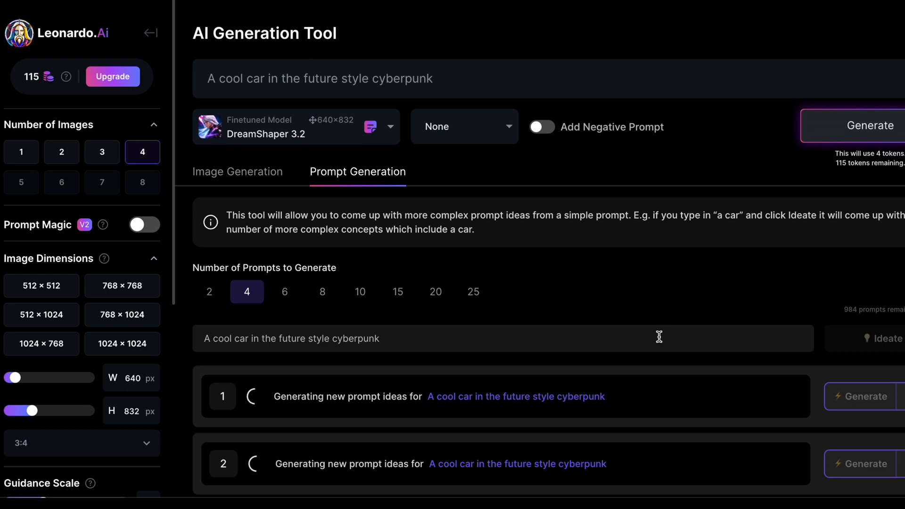
Step: Generate images from the first idea, 'A sleek, chrome-plated sports car gliding through a neon-lit cityscape.'
scroll(658, 338, "down", 3)
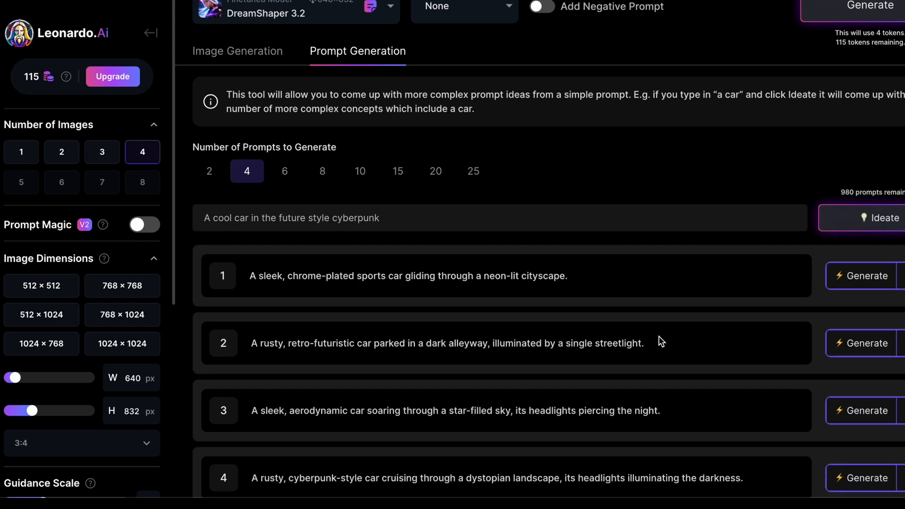
scroll(662, 341, "down", 1)
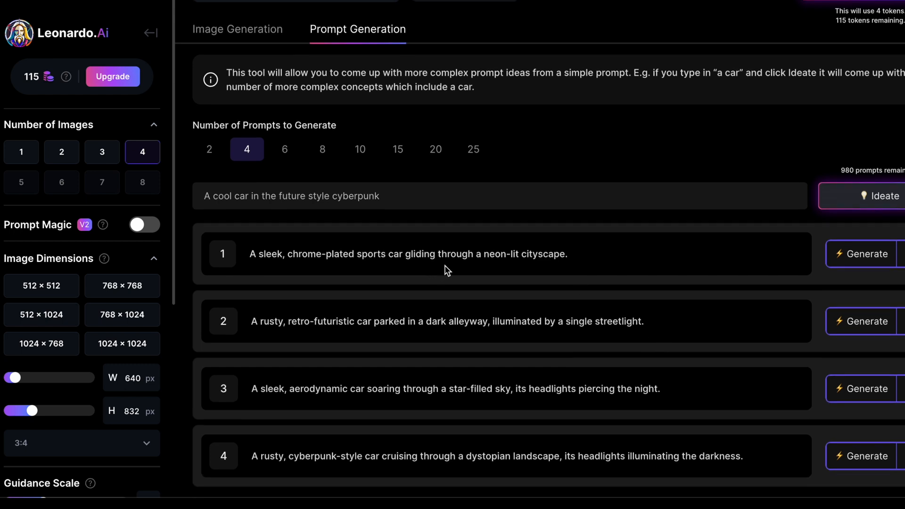
left_click(863, 253)
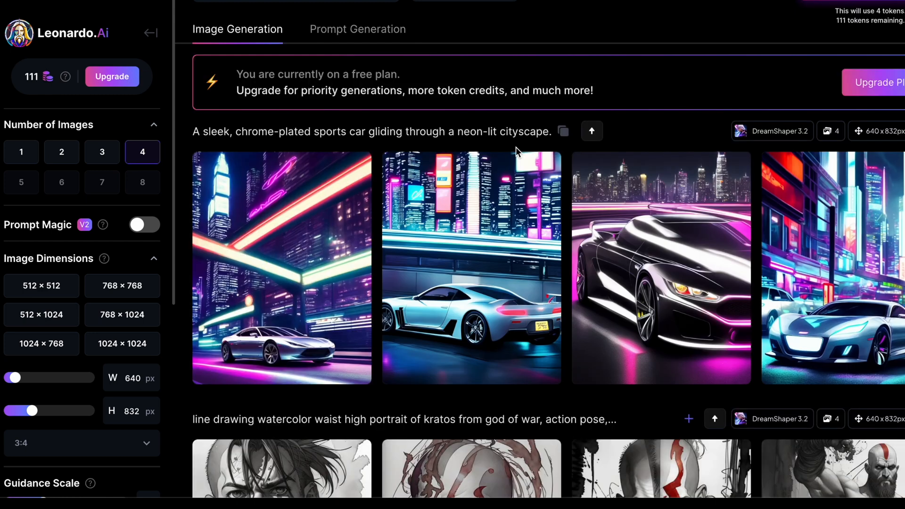
Step: Enlarge the first generated car image, close it, and scroll through the car results
left_click(274, 255)
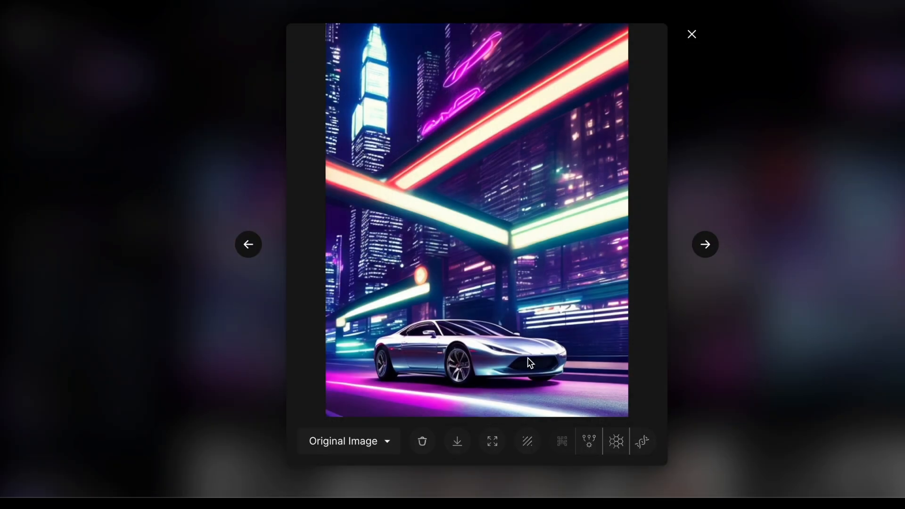
left_click(177, 140)
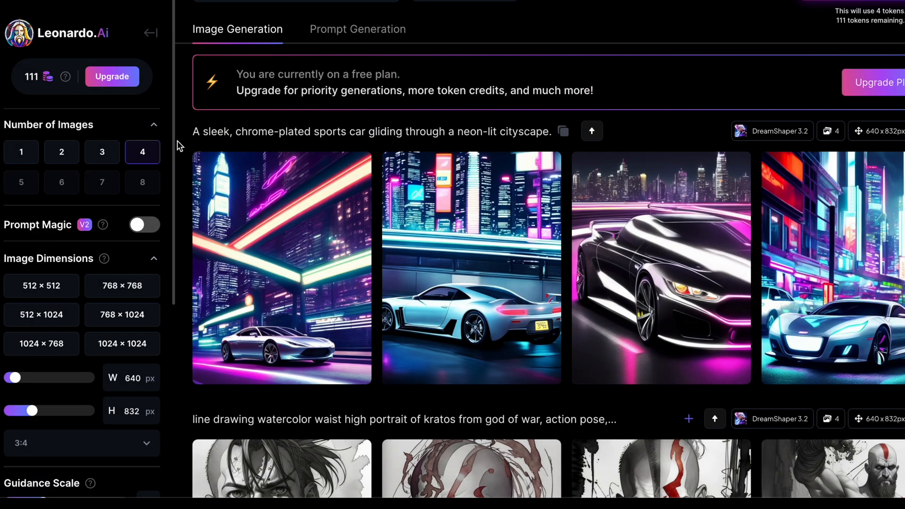
mouse_move(488, 289)
scroll(489, 291, "down", 1)
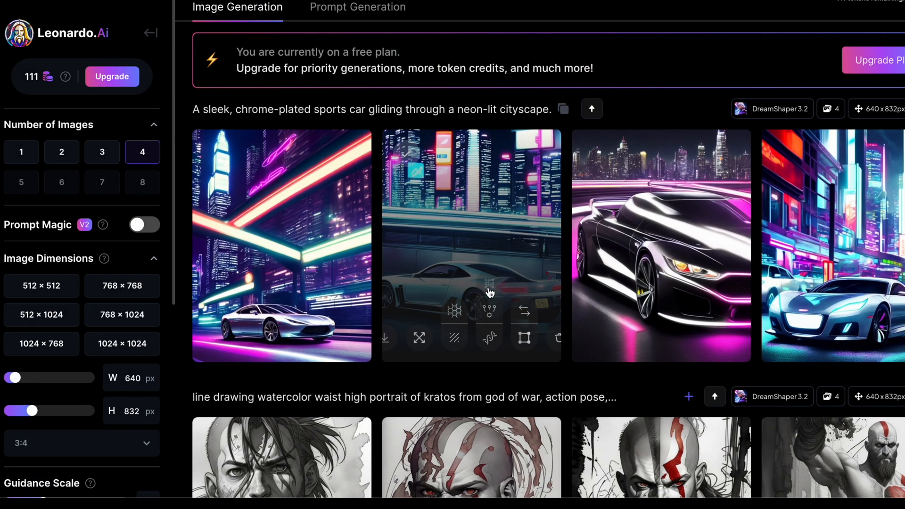
scroll(476, 216, "up", 3)
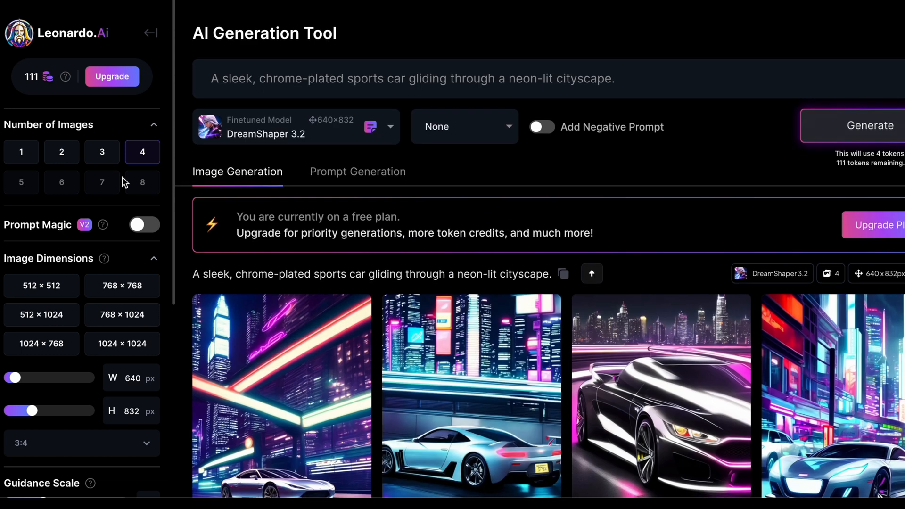
scroll(283, 377, "down", 4)
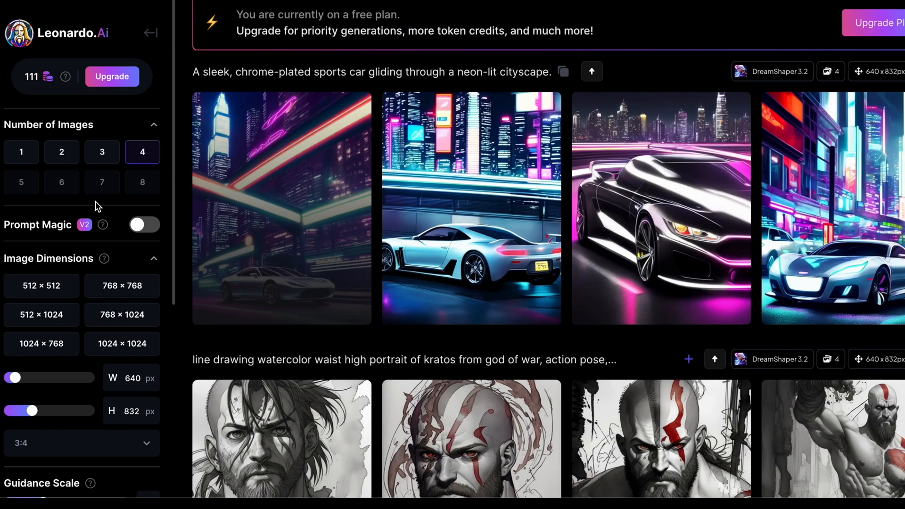
Step: Open AI Canvas and insert the first sleek car image from previous generations onto the canvas
left_click(149, 35)
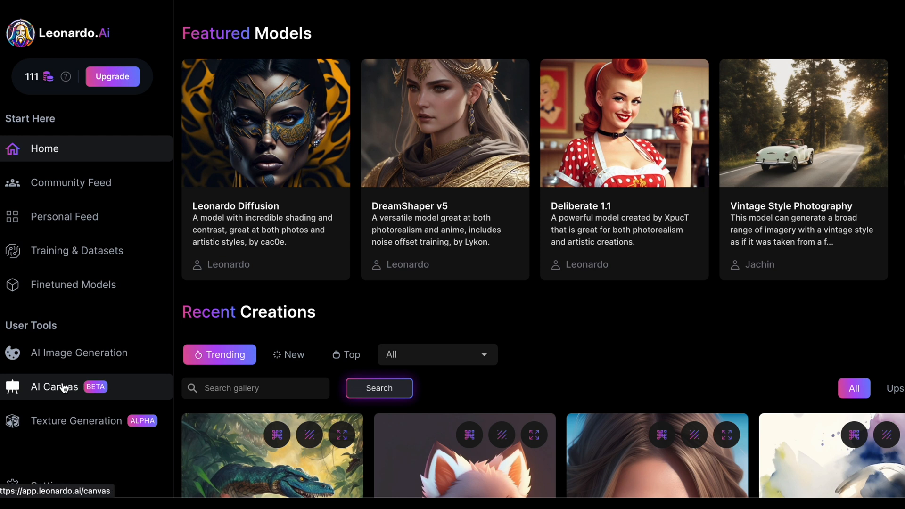
left_click(64, 388)
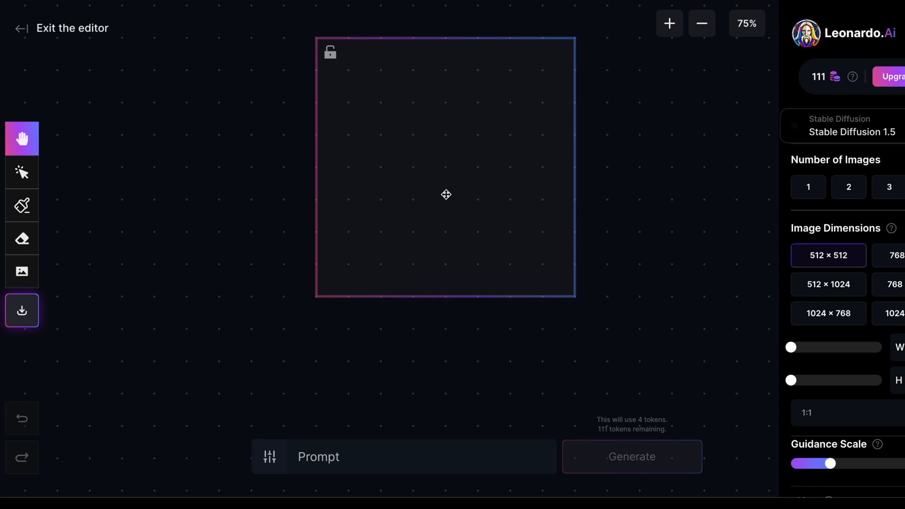
left_click(21, 271)
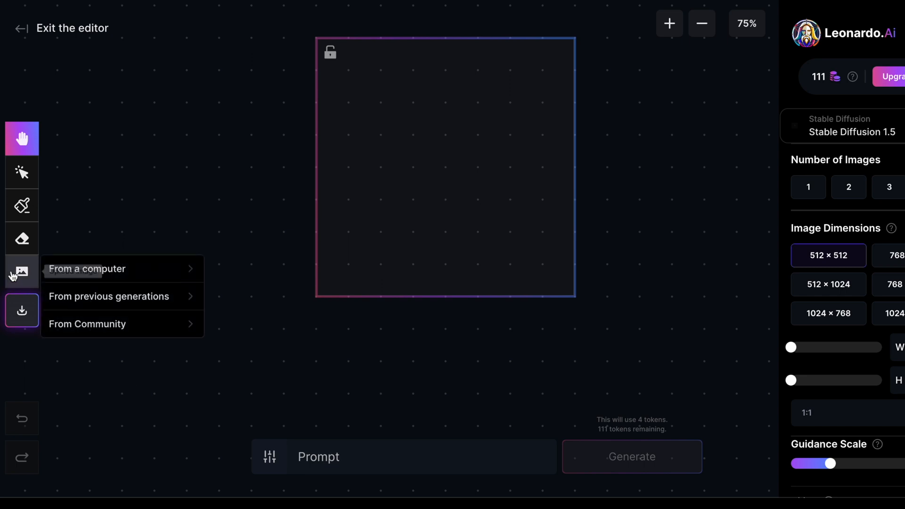
left_click(91, 297)
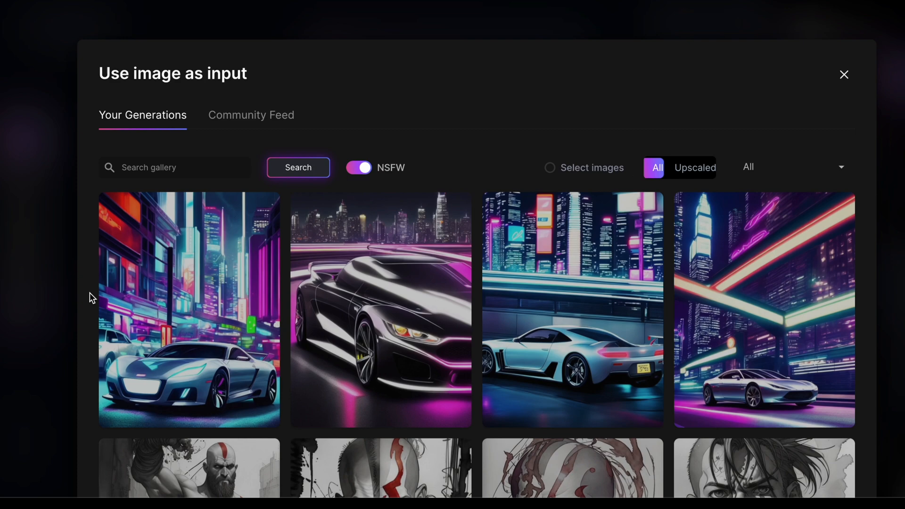
left_click(738, 314)
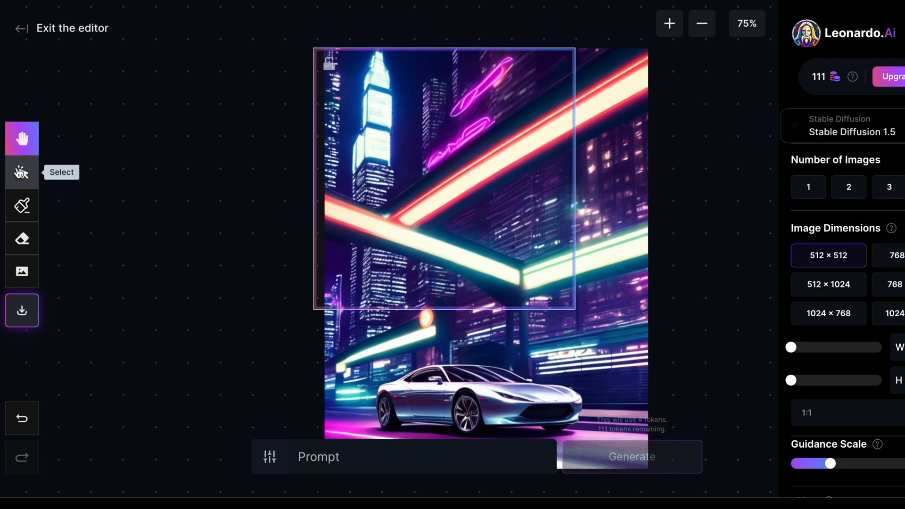
Step: Move the generation frame partly past the image's left edge and outpaint it with the prompt 'ad more city'
left_click(20, 172)
left_click_drag(436, 202, 367, 199)
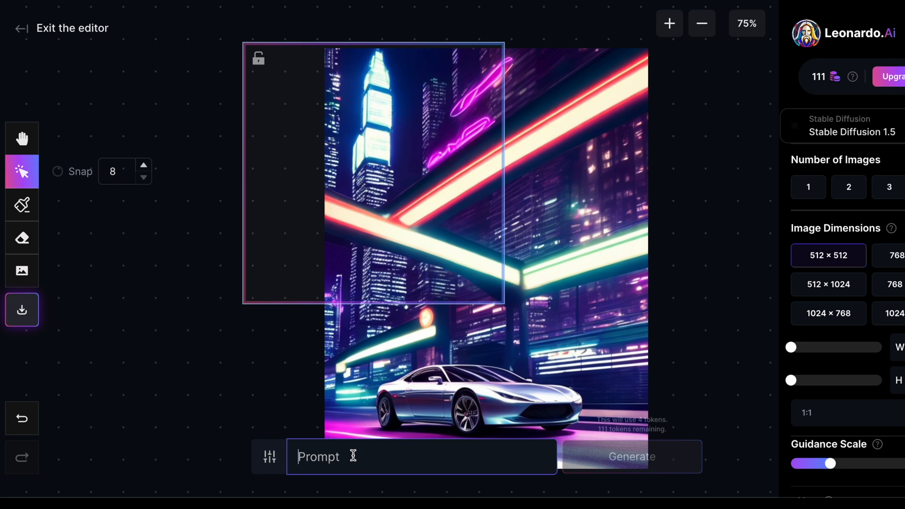
type("ad more")
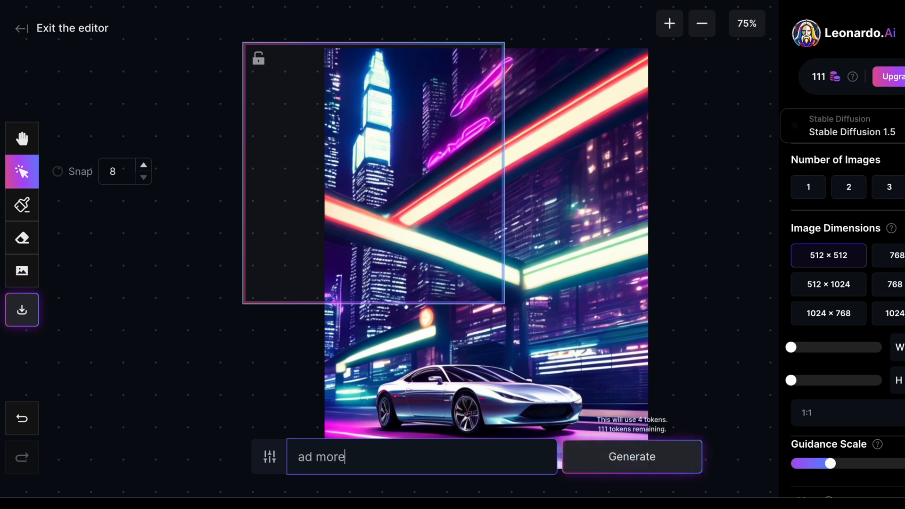
type(" cirt")
key("BackSpace")
key("BackSpace")
type("ty")
left_click(641, 460)
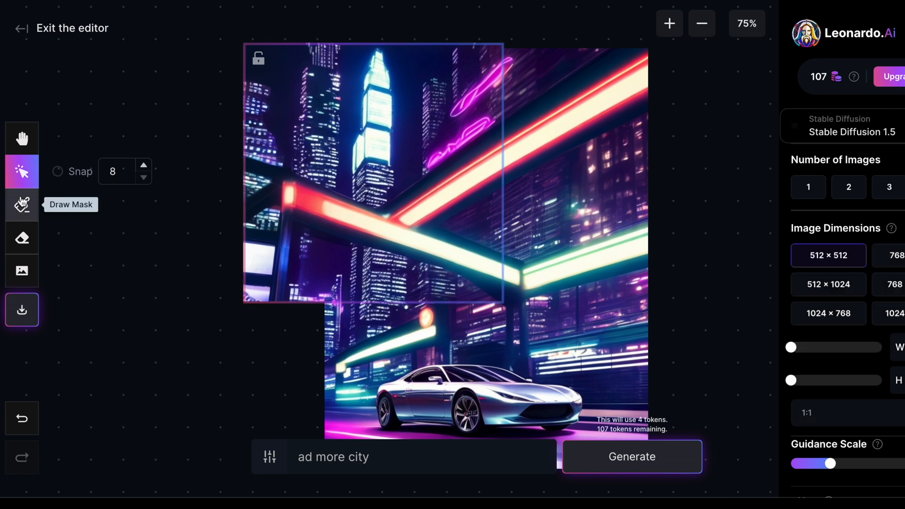
Step: Paint a mask over the central tower, generate with 'Add a skycrapers in the background', and accept the result
left_click(23, 203)
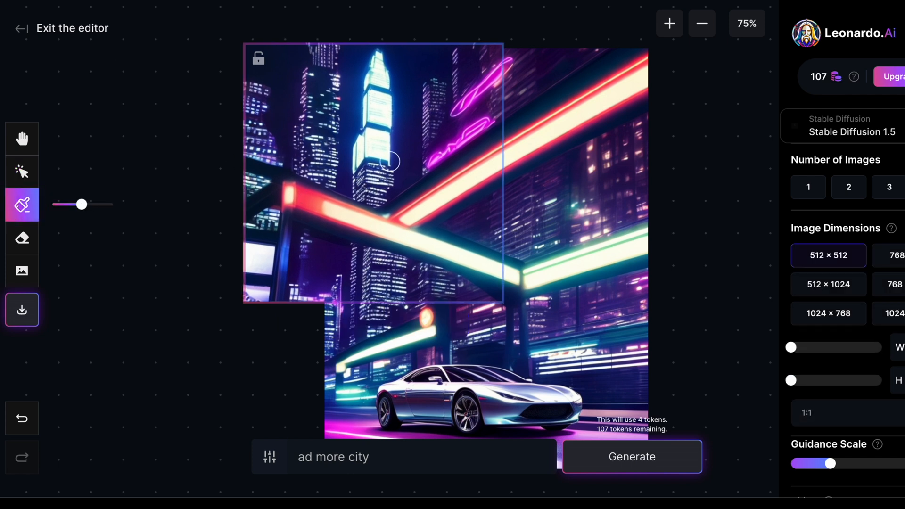
mouse_move(408, 172)
left_mouse_down()
mouse_move(383, 172)
mouse_move(406, 163)
mouse_move(383, 158)
mouse_move(406, 155)
mouse_move(379, 151)
left_mouse_up()
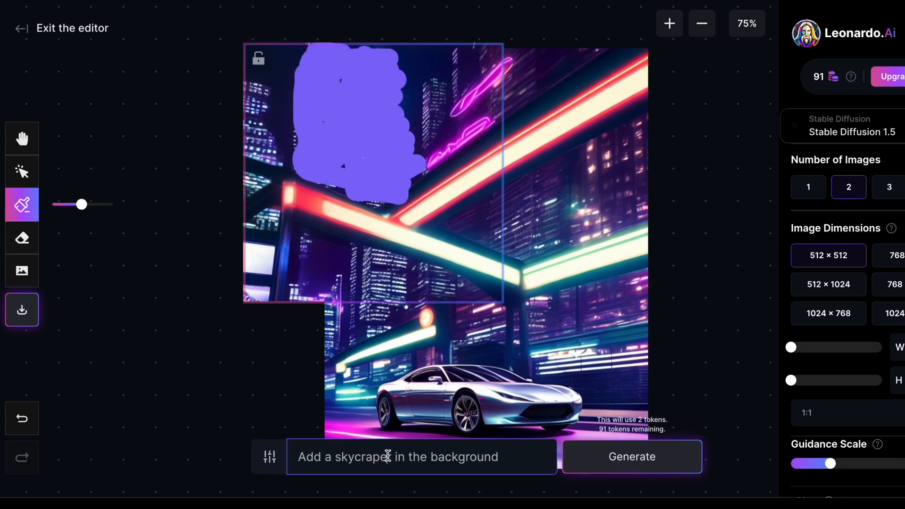
type("s")
left_click(633, 462)
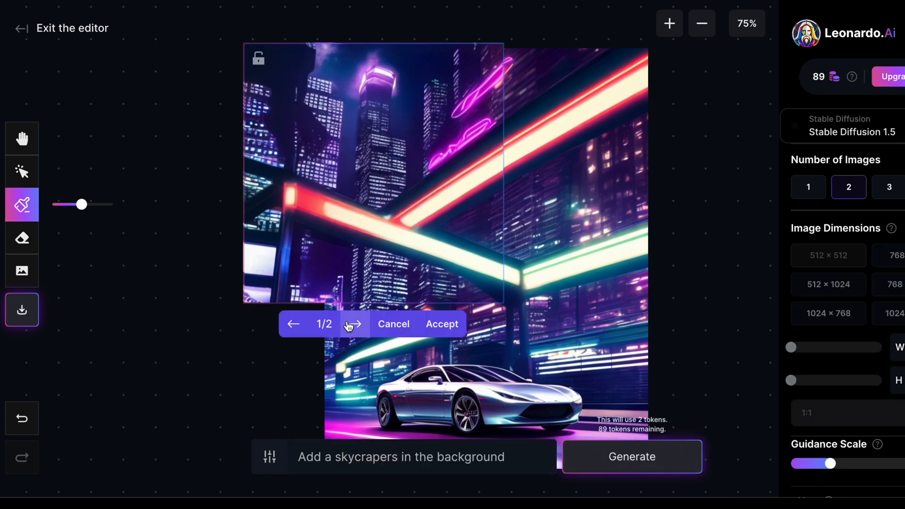
left_click(443, 323)
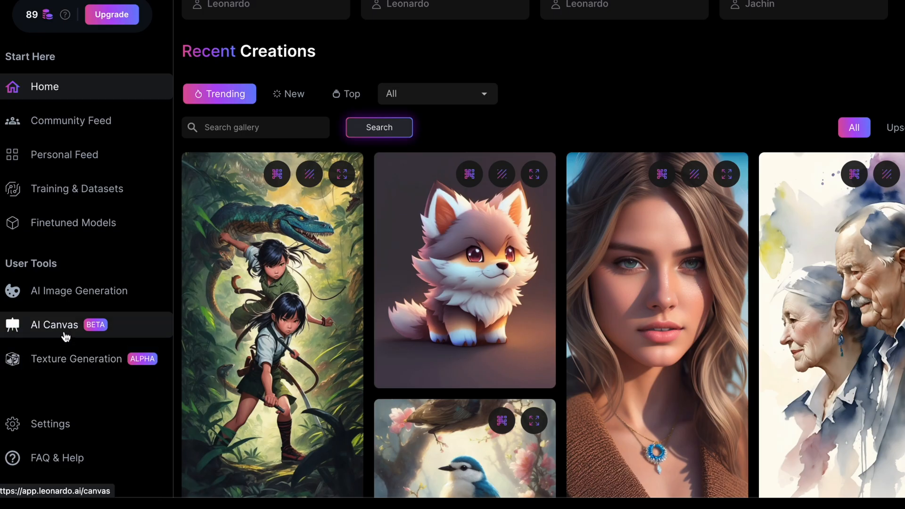
Step: Open the 'Voorbeeld' model in Texture Generation, orbit and zoom around the textured figure, then leave it
left_click(67, 361)
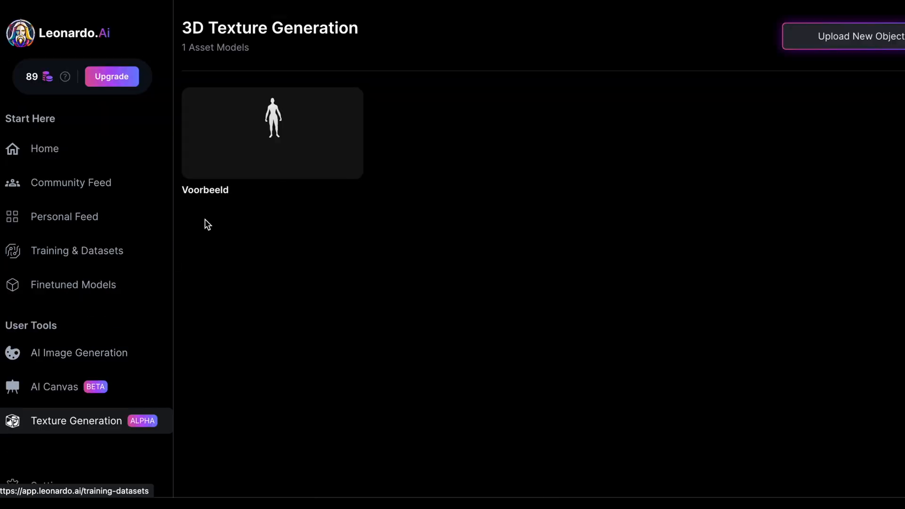
left_click(250, 146)
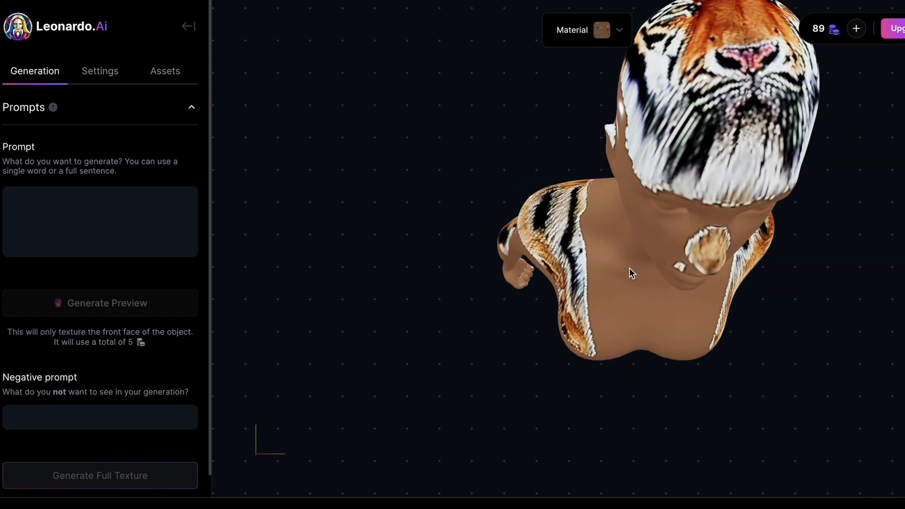
left_click_drag(624, 255, 639, 239)
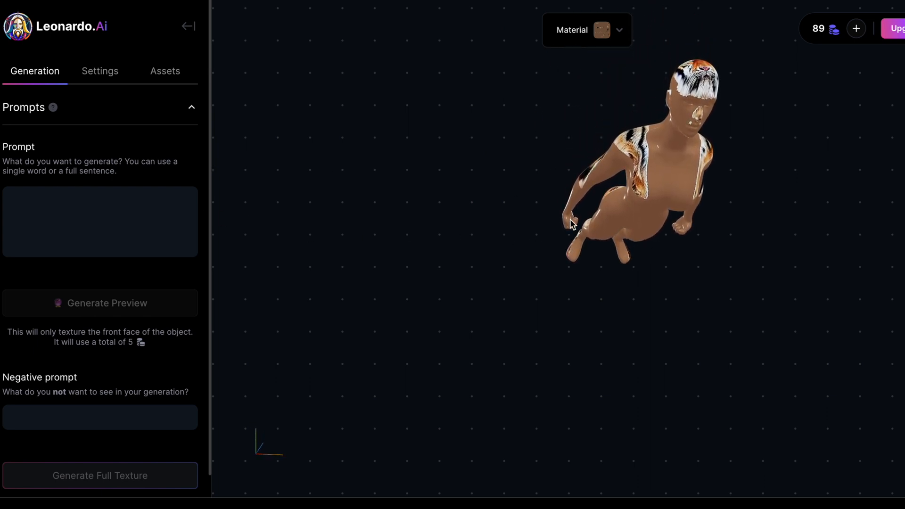
left_click_drag(654, 167, 616, 208)
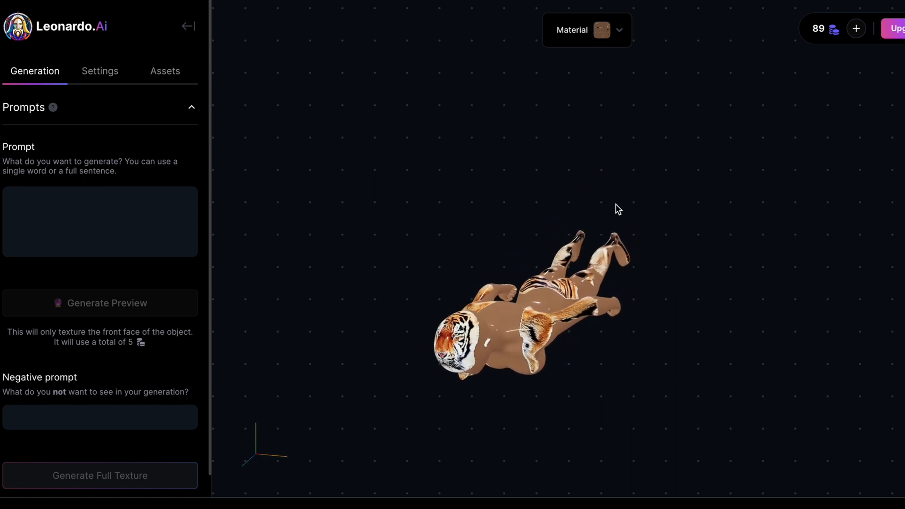
left_click_drag(478, 328, 507, 318)
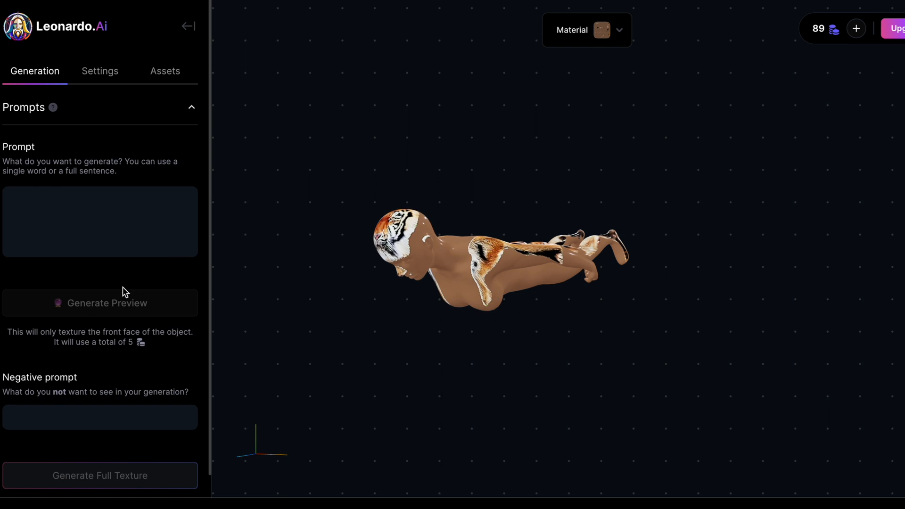
left_click_drag(414, 239, 559, 248)
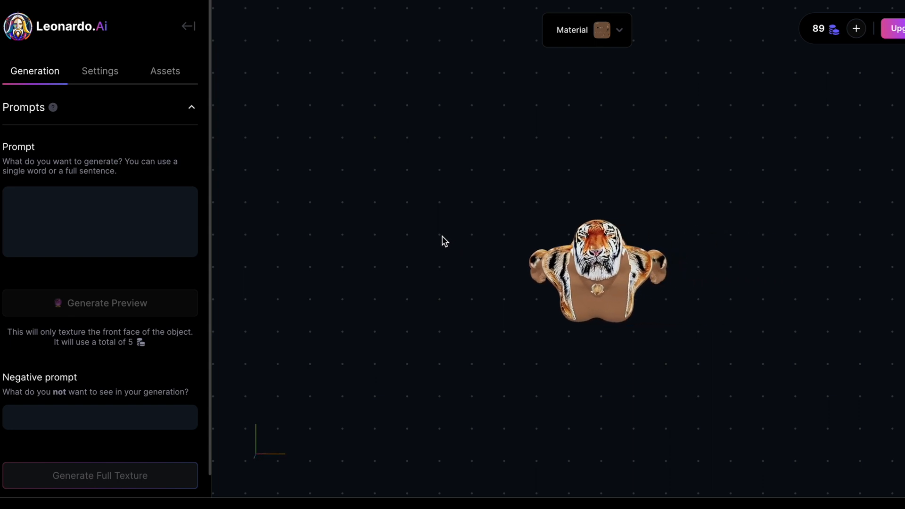
scroll(534, 249, "up", 5)
scroll(534, 248, "down", 5)
scroll(534, 249, "up", 5)
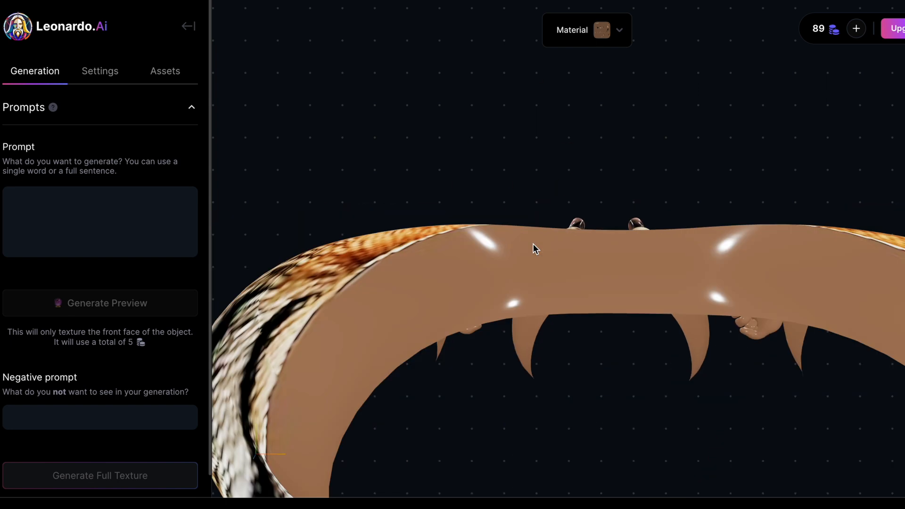
scroll(534, 249, "down", 5)
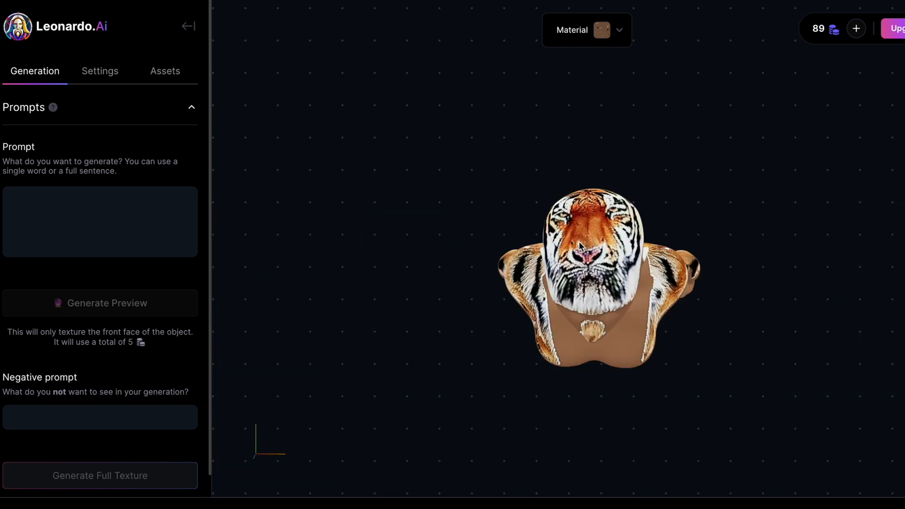
mouse_move(593, 264)
left_mouse_down()
mouse_move(591, 255)
mouse_move(569, 252)
mouse_move(556, 266)
mouse_move(626, 261)
mouse_move(580, 241)
mouse_move(606, 273)
left_mouse_up()
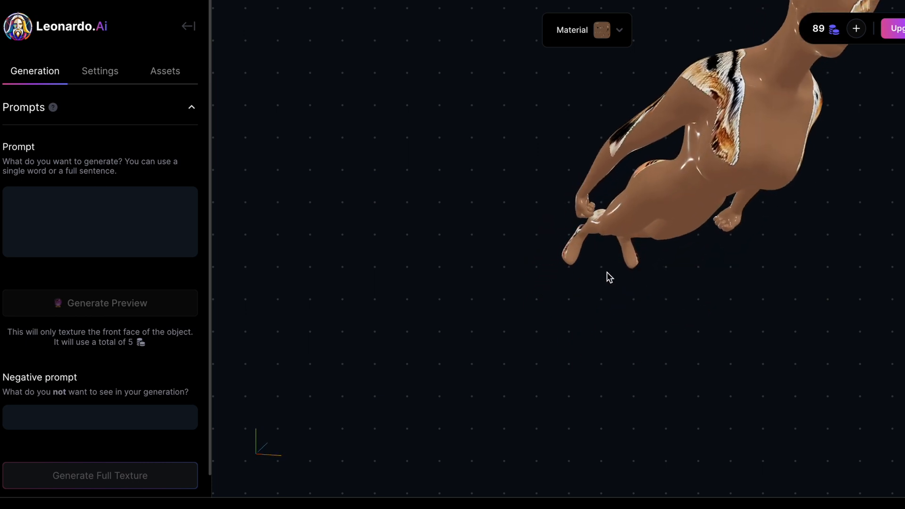
left_click_drag(654, 144, 642, 275)
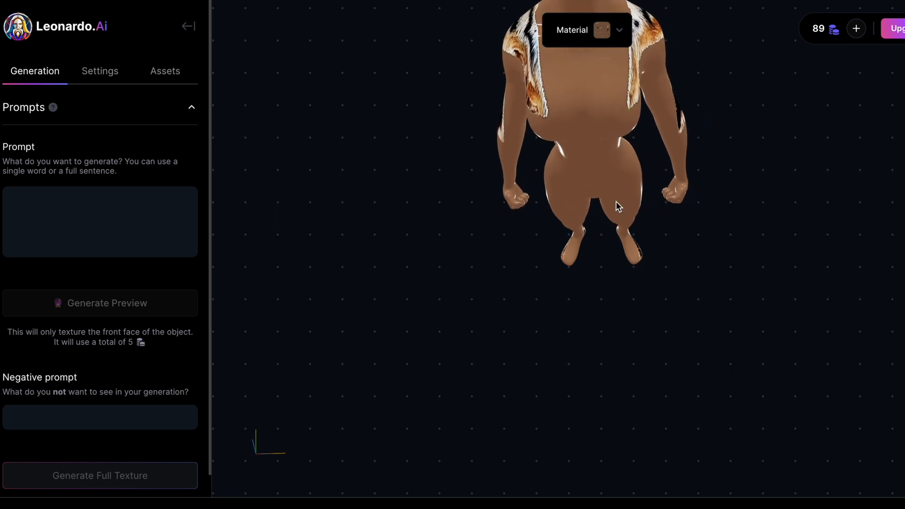
scroll(591, 171, "down", 5)
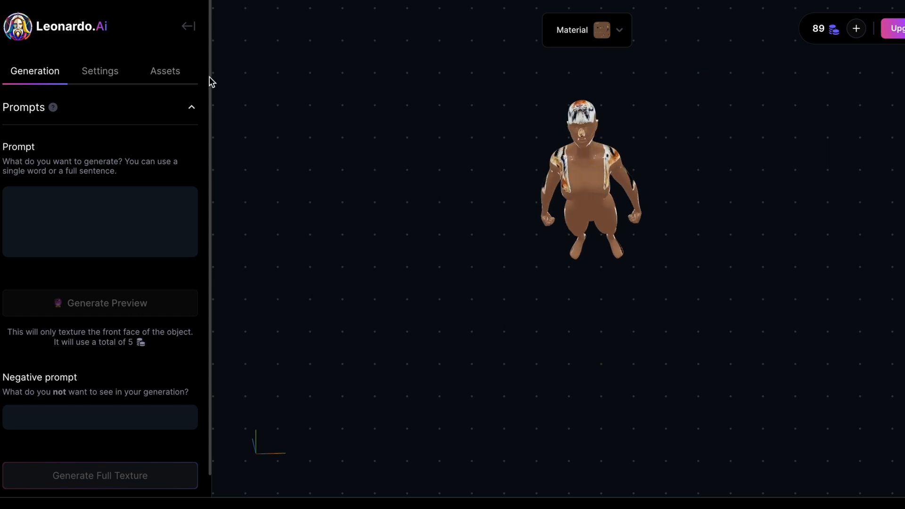
left_click(187, 28)
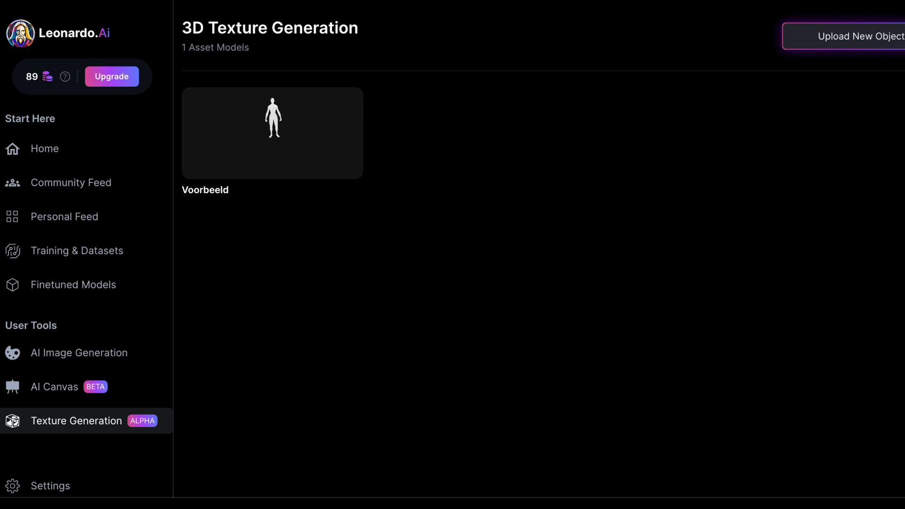
Step: Open the 'Data set anime celeb' dataset for editing in Training & Datasets and browse its images
left_click(61, 252)
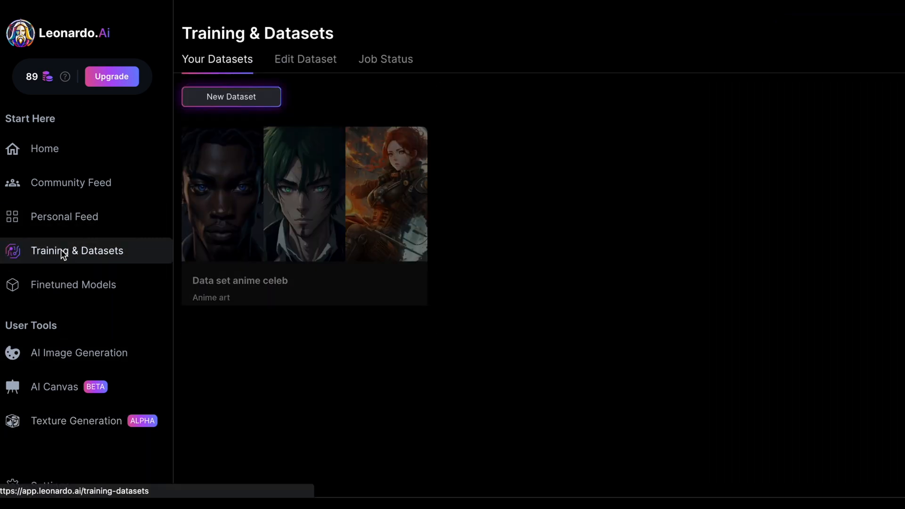
mouse_move(251, 182)
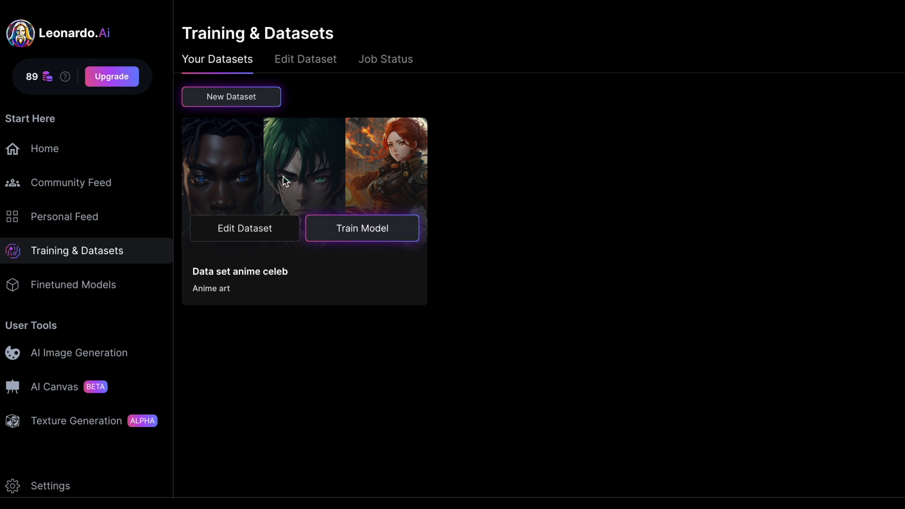
left_click(235, 228)
scroll(499, 266, "down", 10)
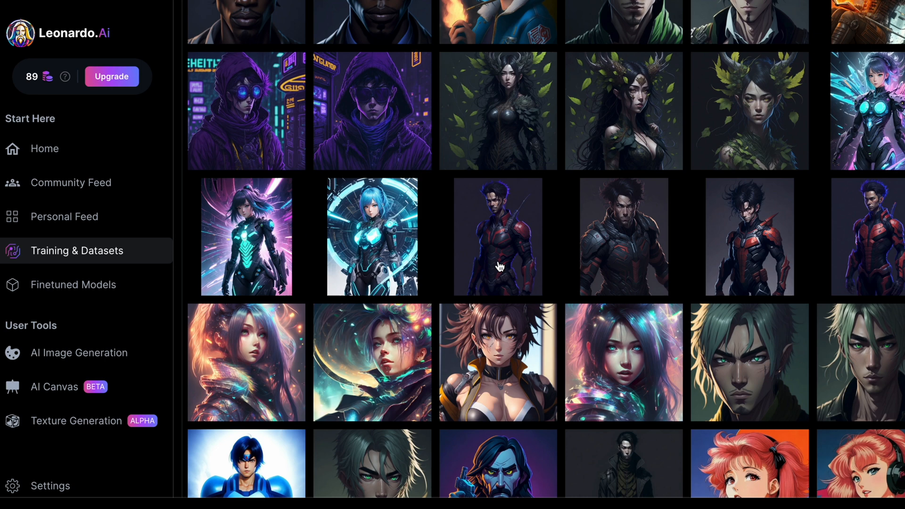
scroll(499, 265, "up", 8)
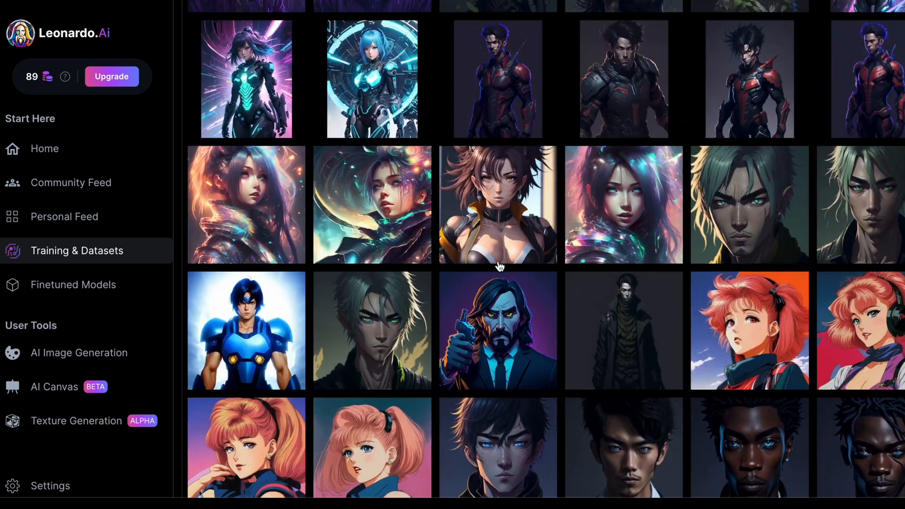
scroll(642, 279, "down", 8)
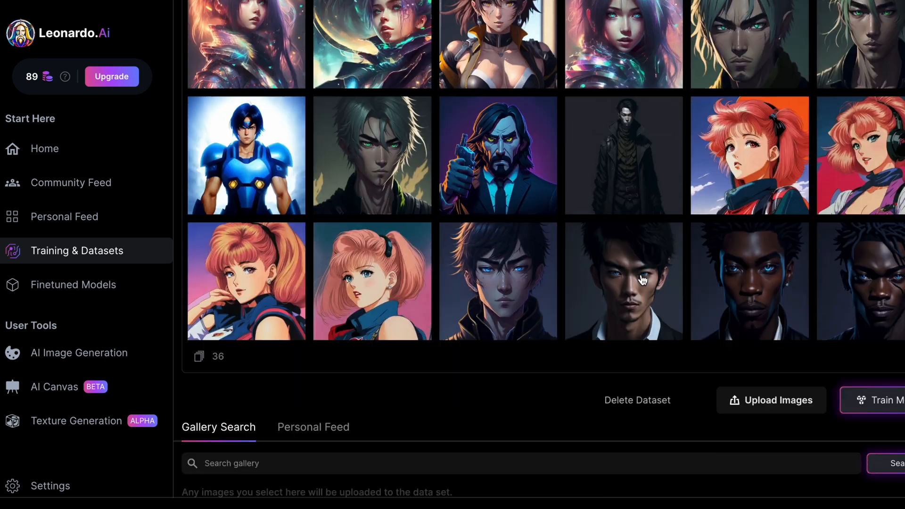
scroll(817, 292, "up", 2)
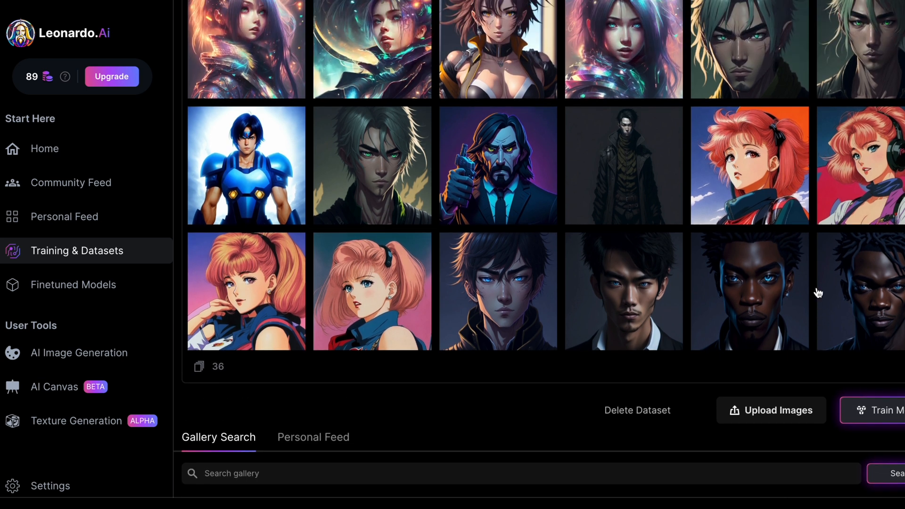
scroll(653, 253, "up", 12)
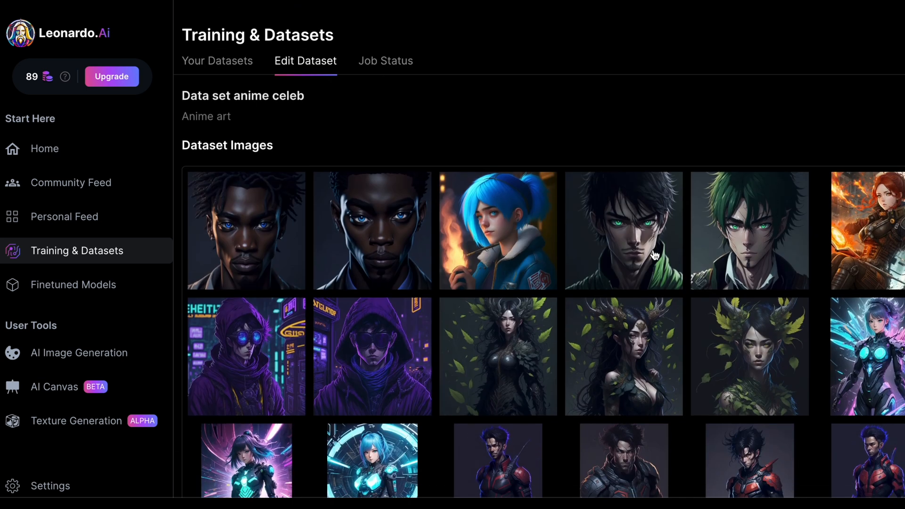